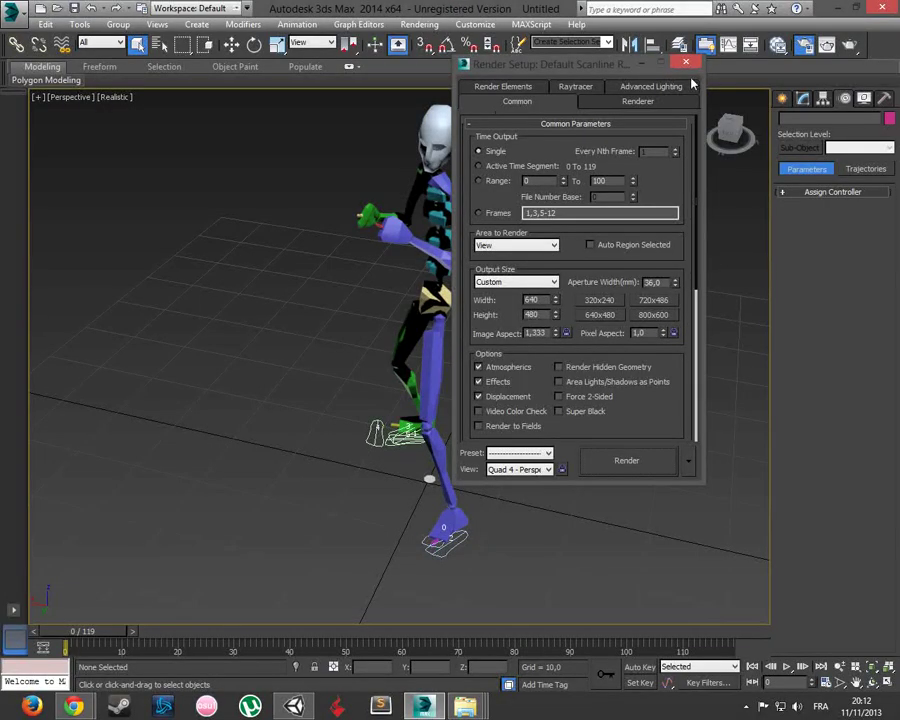
- Close Render Setup and orbit the view around the dancing biped
left_click(685, 62)
middle_click_drag(558, 315, 441, 17, "alt")
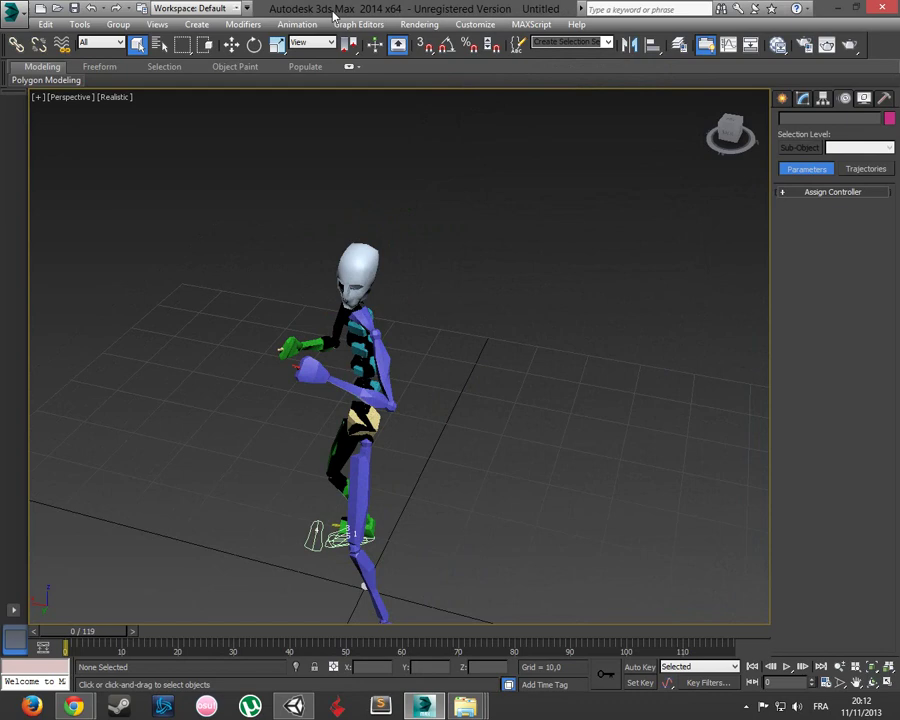
mouse_move(242, 218)
middle_mouse_down("alt")
mouse_move(227, 203)
mouse_move(158, 558)
middle_mouse_up("alt")
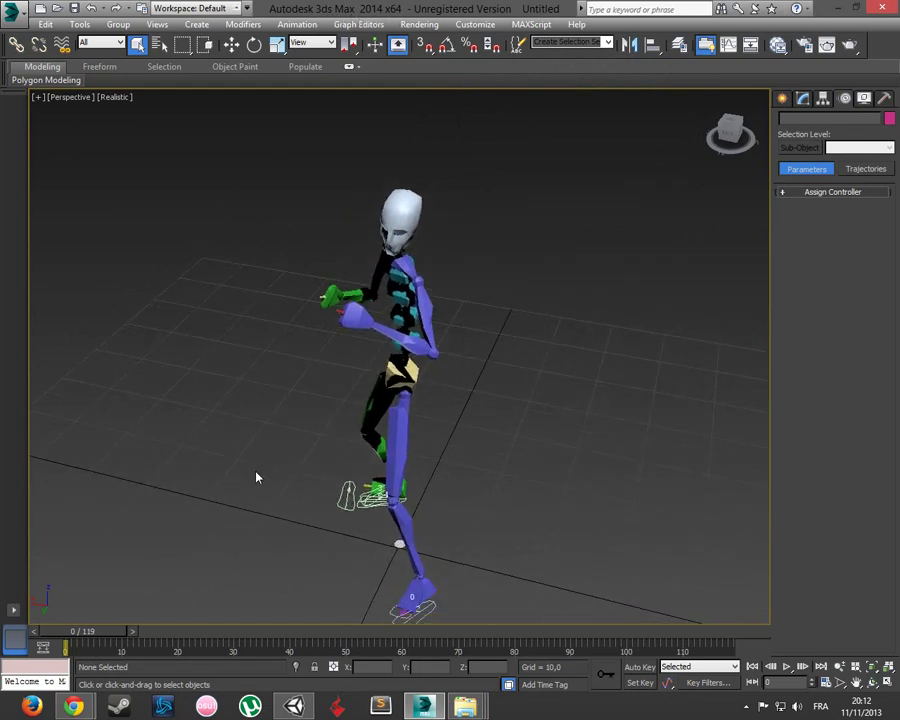
mouse_move(196, 298)
middle_mouse_down("alt")
mouse_move(189, 315)
mouse_move(241, 156)
middle_mouse_up("alt")
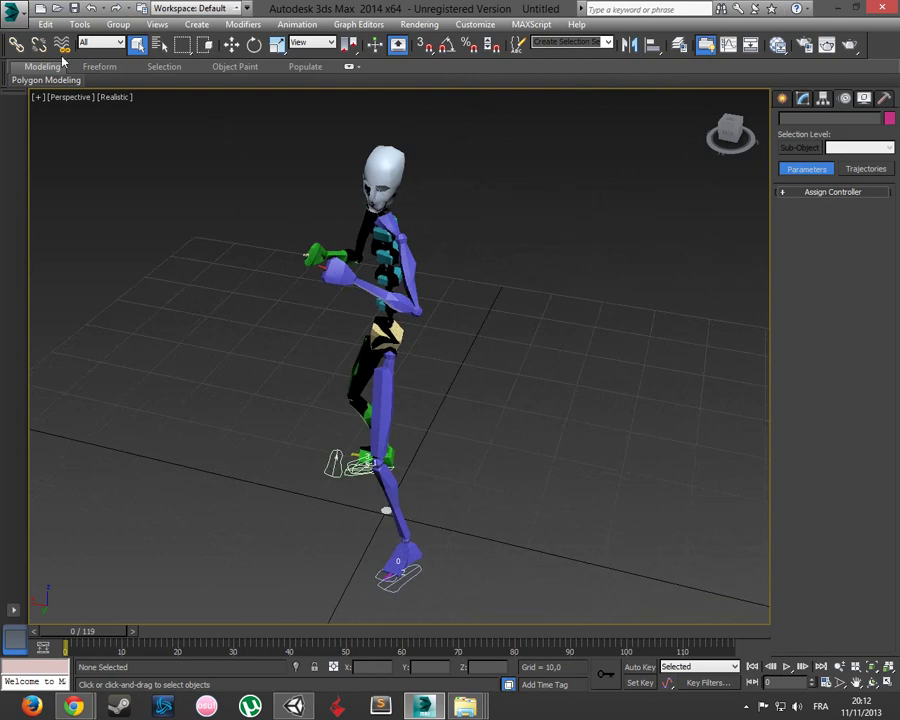
- Start a New All scene, discarding the old scene without saving
left_click(16, 12)
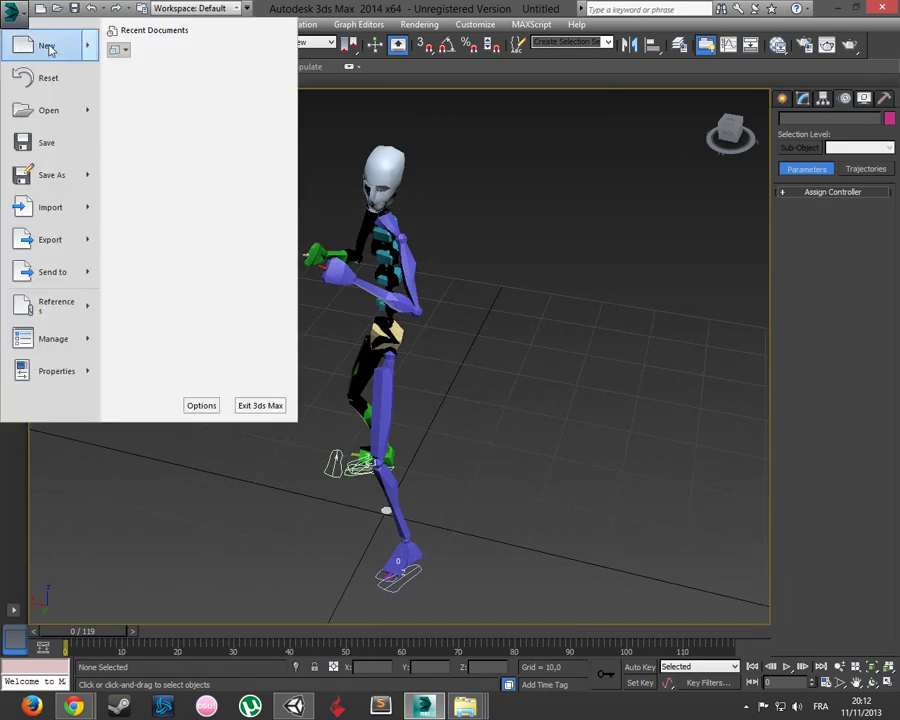
mouse_move(47, 45)
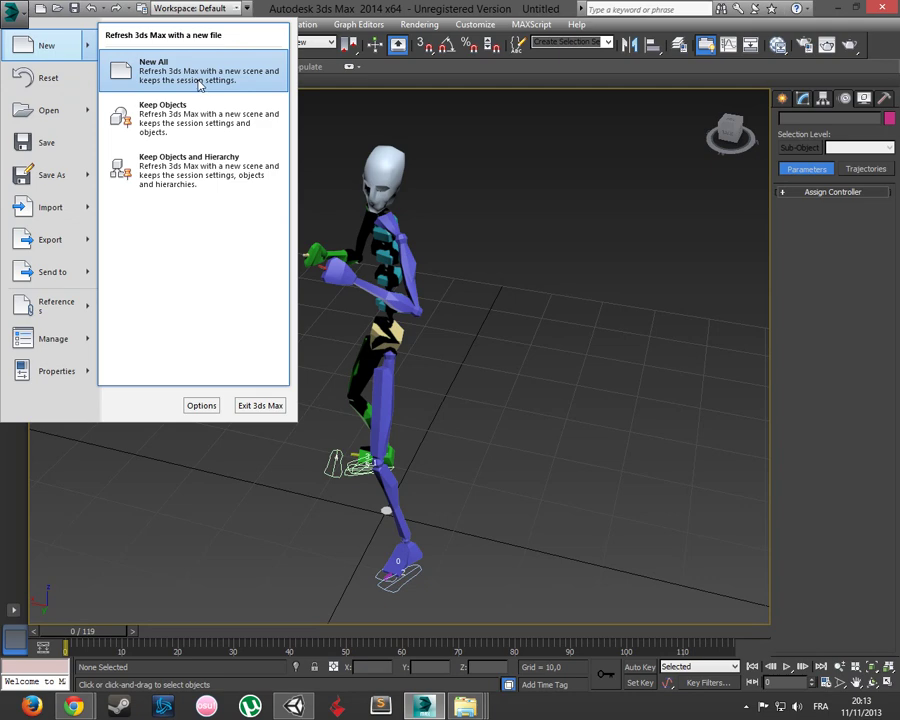
left_click(199, 85)
left_click(443, 380)
mouse_move(465, 706)
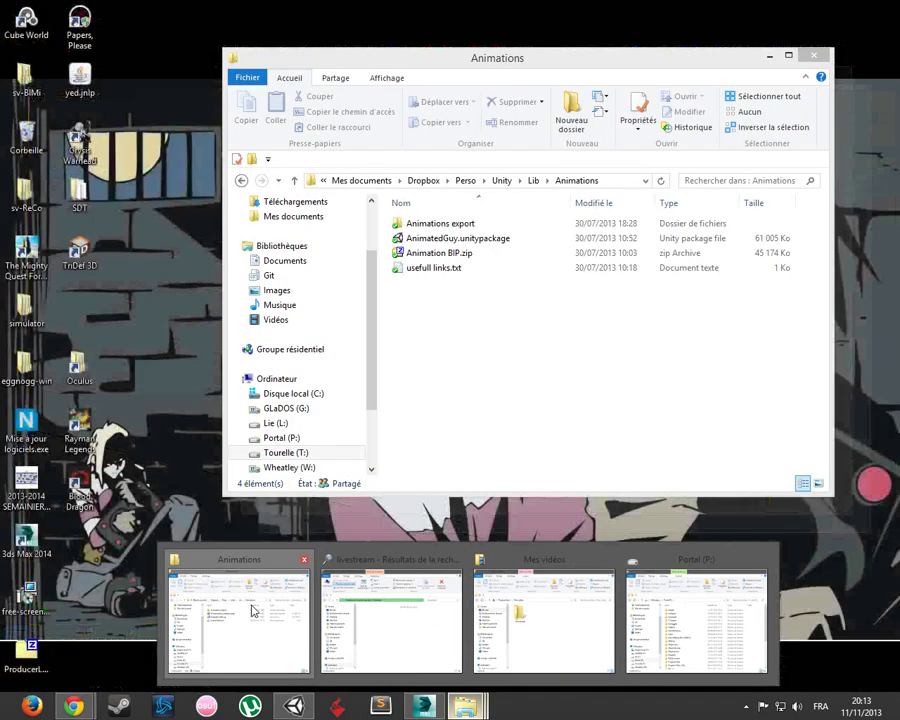
- Extract Animation BIP.zip with 7-Zip into an Animation BIP folder
left_click(253, 606)
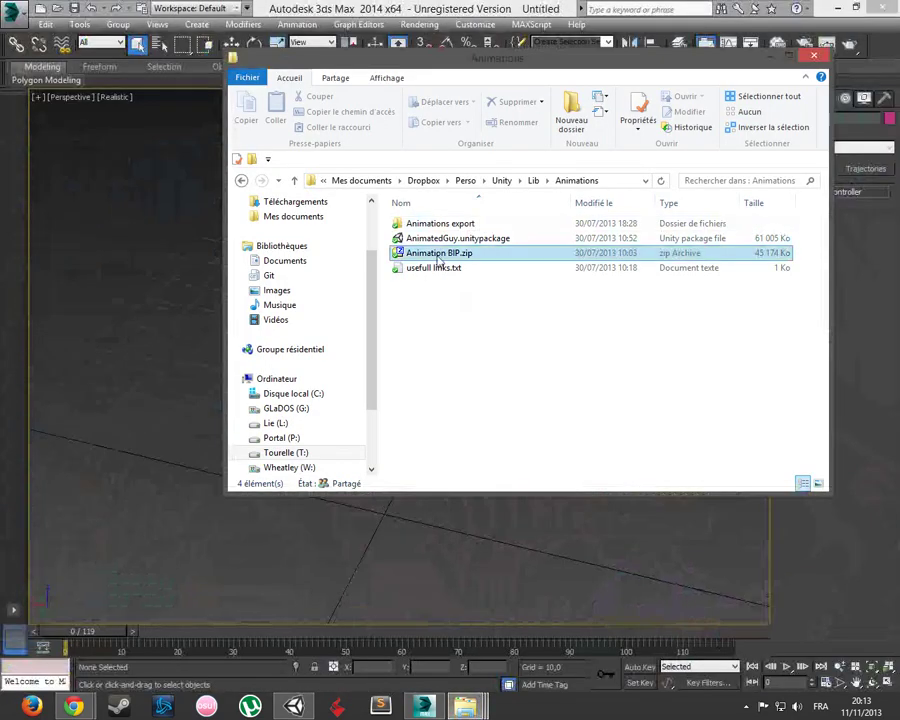
left_click(438, 255)
mouse_move(73, 706)
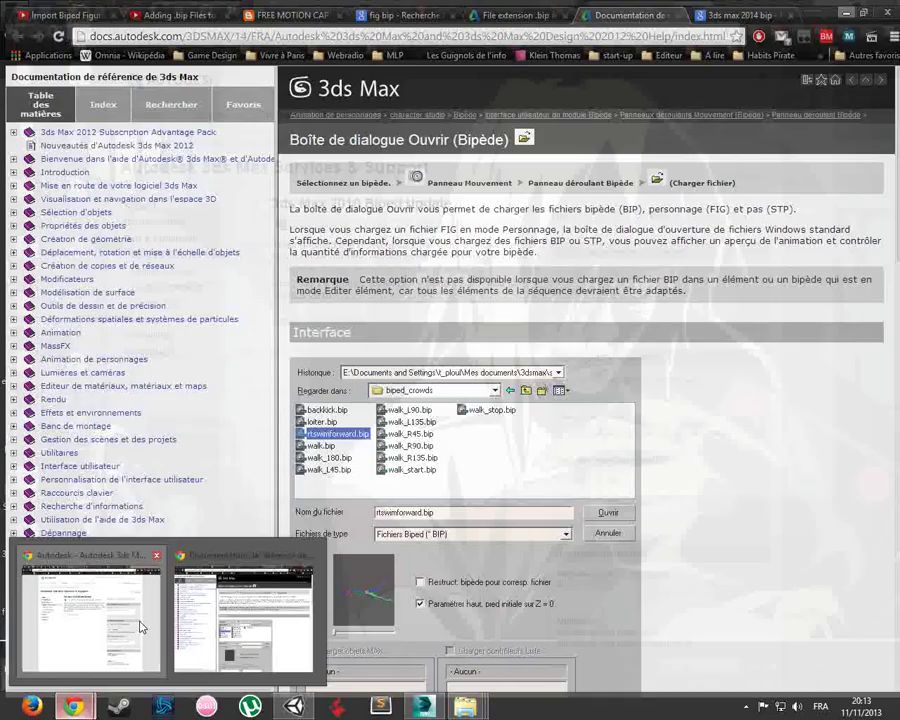
left_click(90, 620)
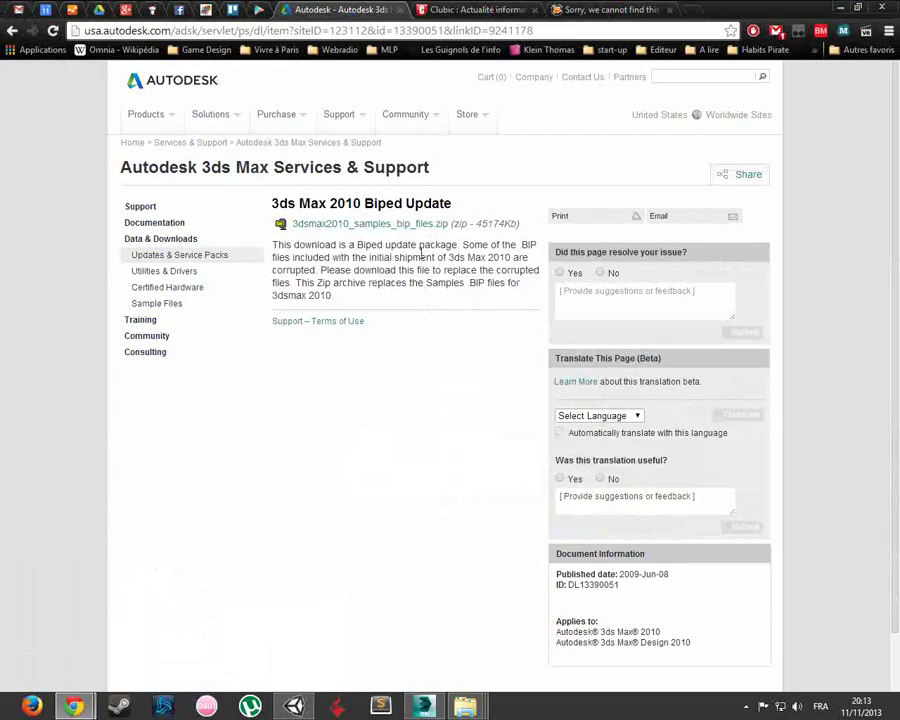
mouse_move(464, 706)
left_click(222, 616)
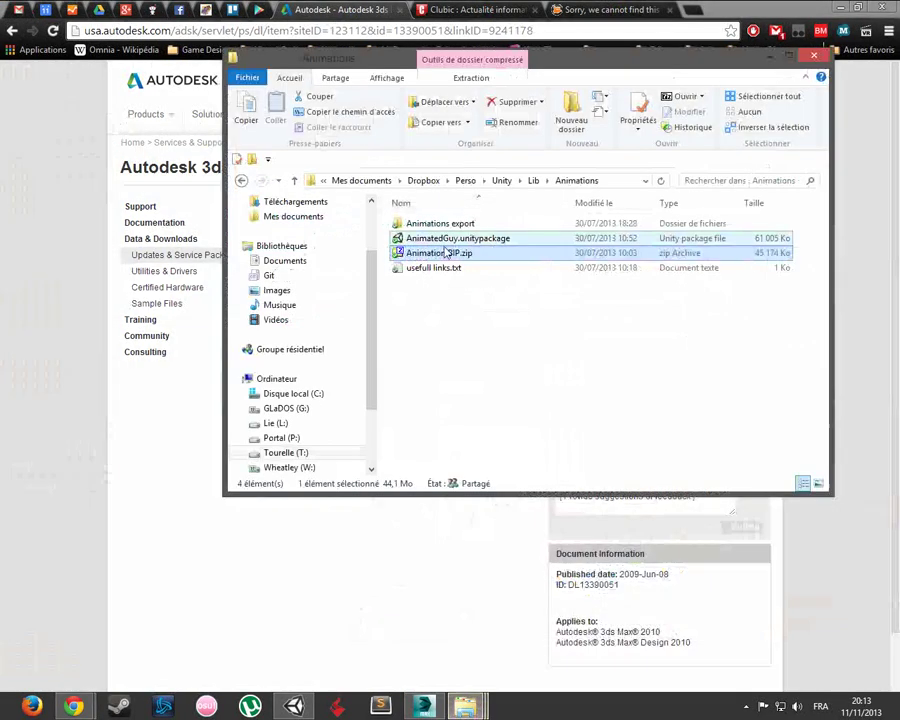
right_click(462, 253)
mouse_move(550, 297)
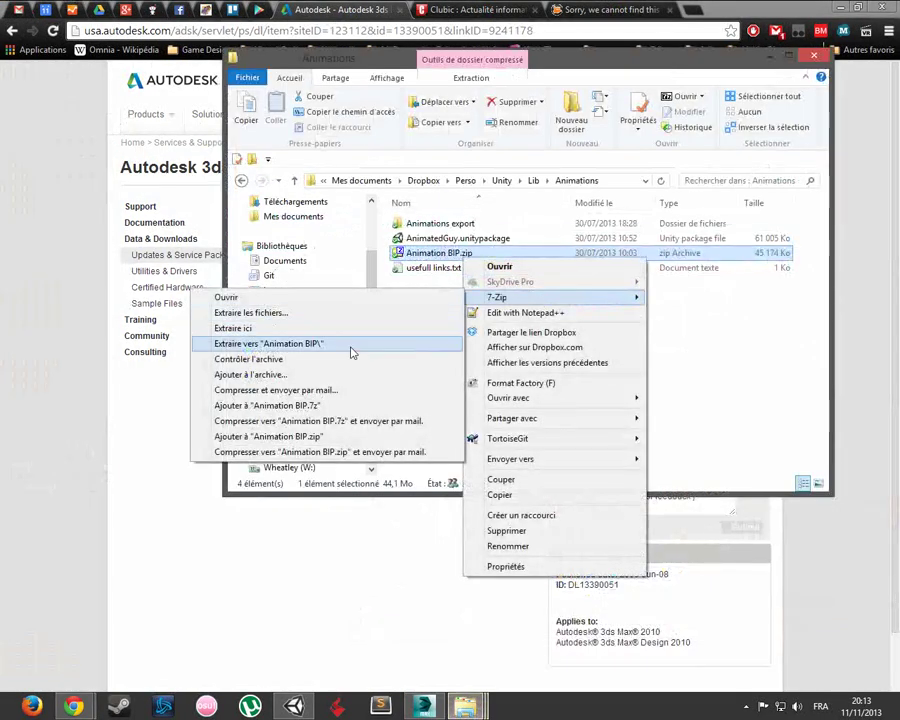
left_click(356, 343)
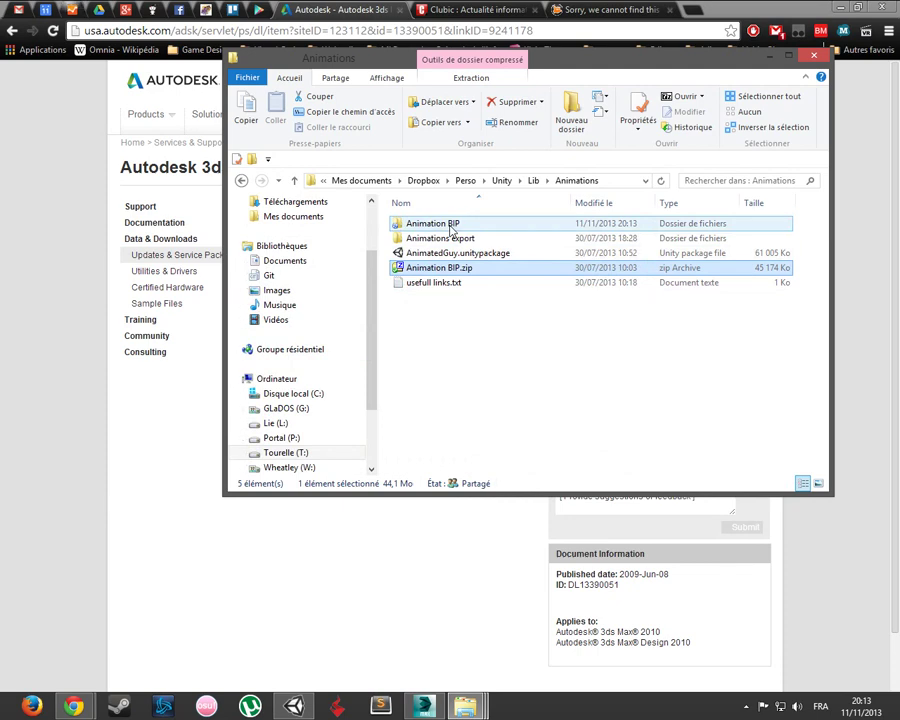
- Open Animation BIP > Samples, then return to 3ds Max
double_click(450, 224)
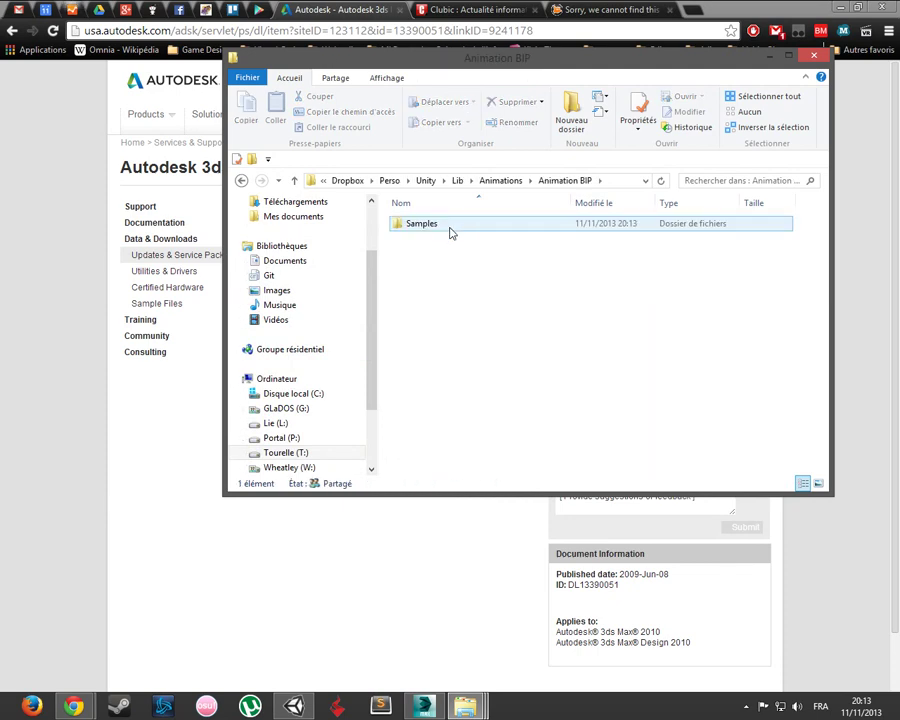
double_click(450, 228)
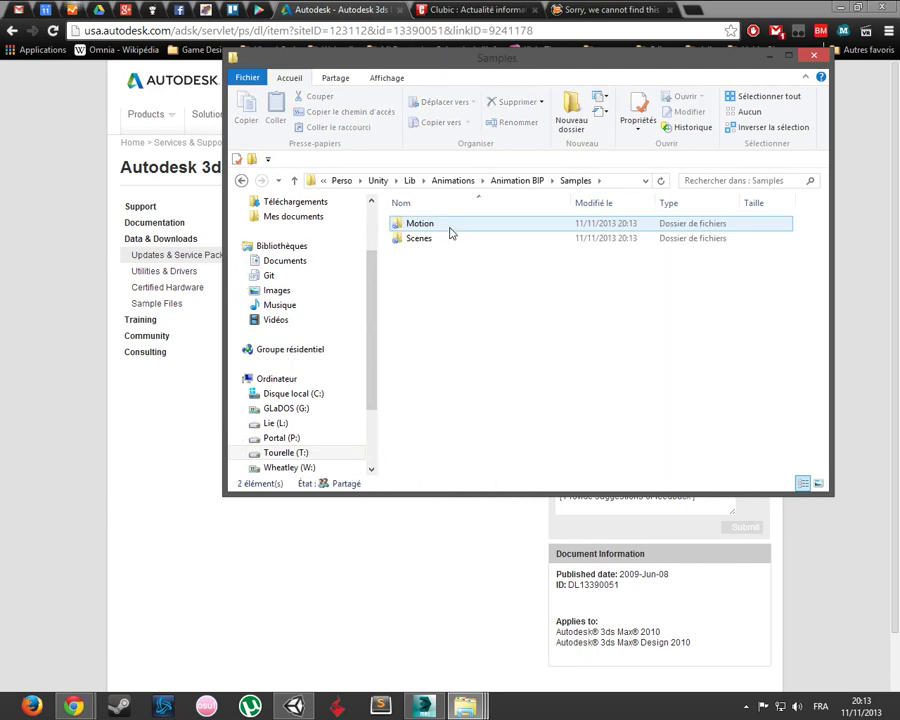
left_click(422, 705)
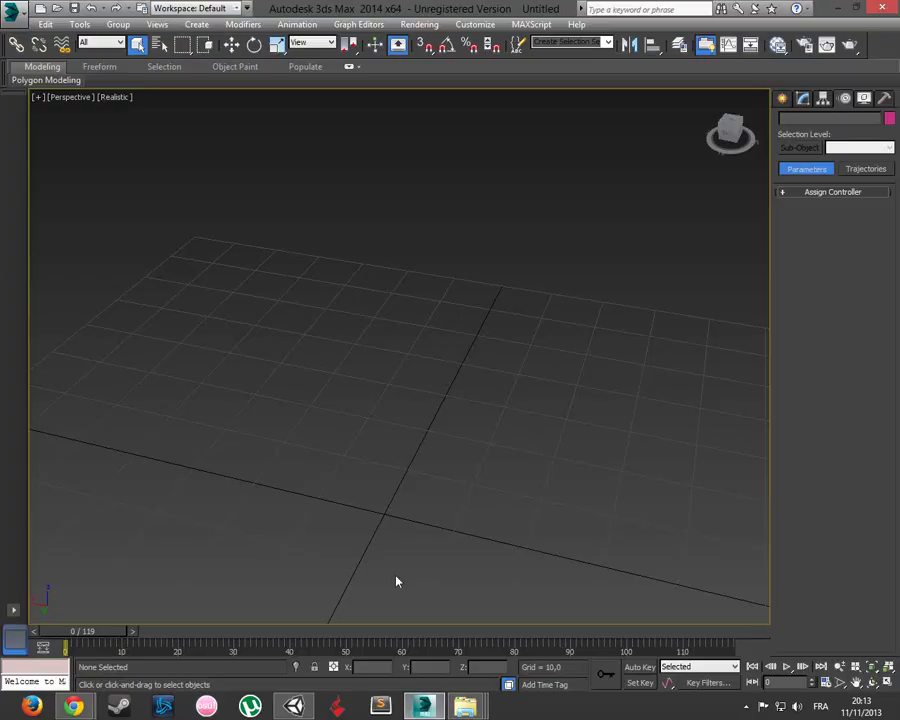
- Create biped Bip001 by dragging upward at the grid centre in Perspective
left_click(191, 27)
mouse_move(216, 288)
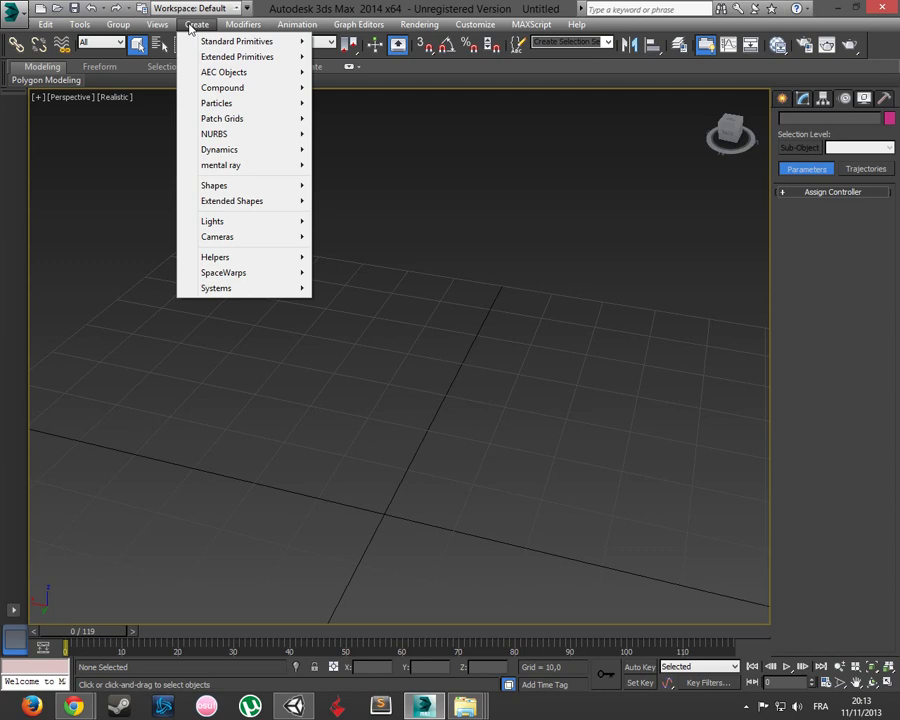
left_click(343, 303)
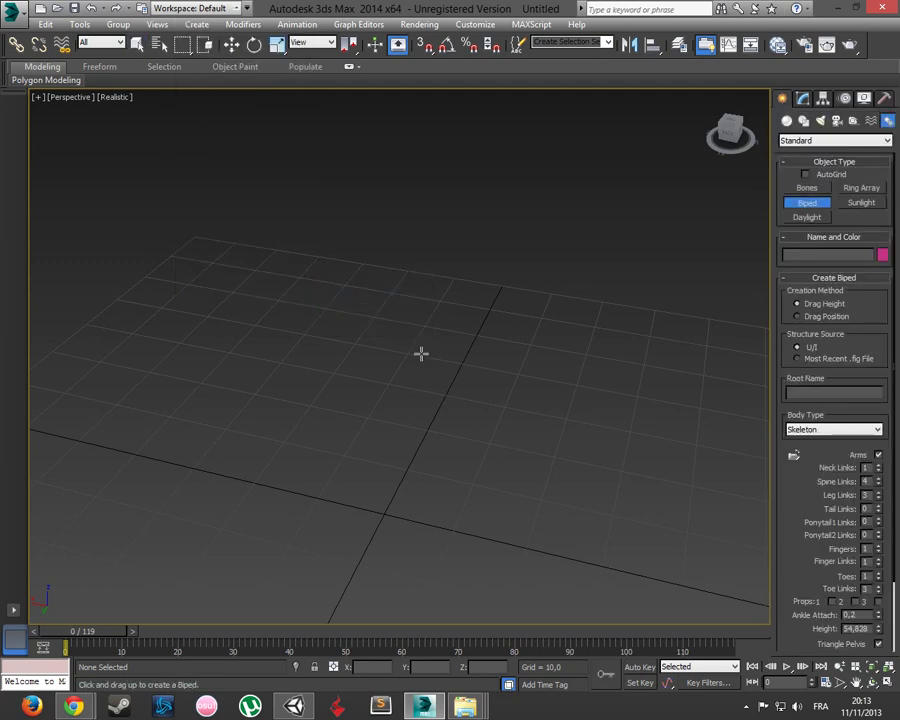
mouse_move(383, 515)
left_mouse_down()
mouse_move(511, 193)
mouse_move(531, 240)
left_mouse_up()
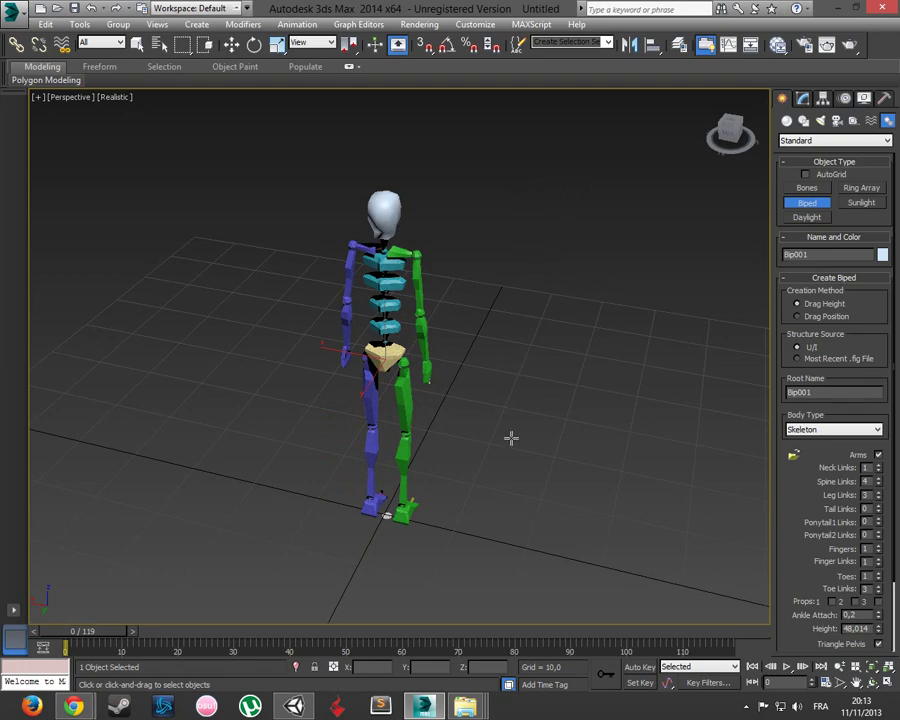
mouse_move(526, 428)
middle_mouse_down("alt")
mouse_move(323, 375)
mouse_move(315, 420)
mouse_move(516, 421)
middle_mouse_up("alt")
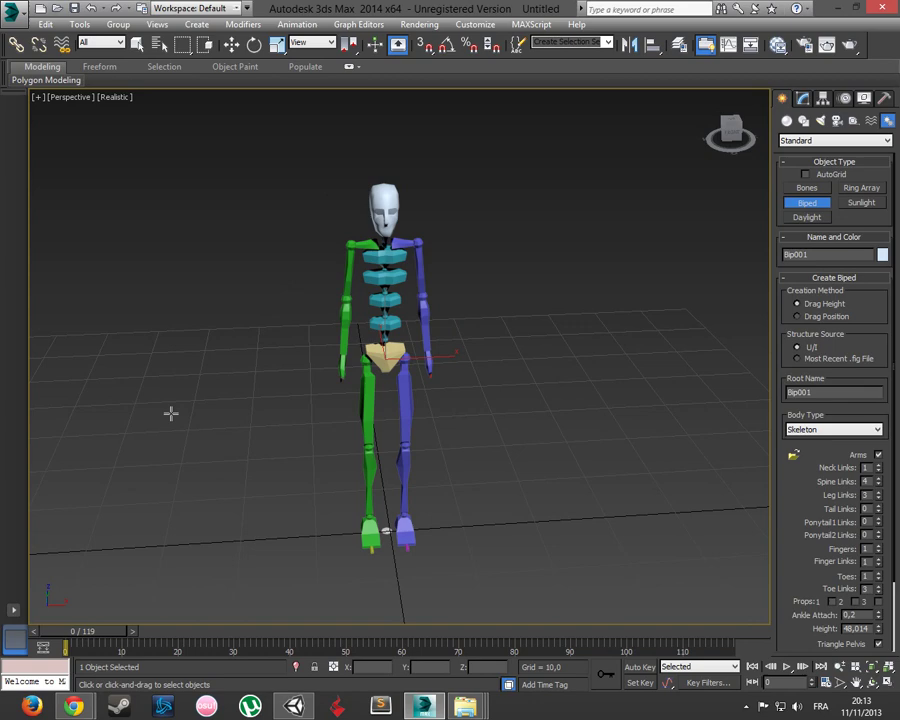
- Switch to four viewports, exit Biped creation and make the side view active
key("alt+w")
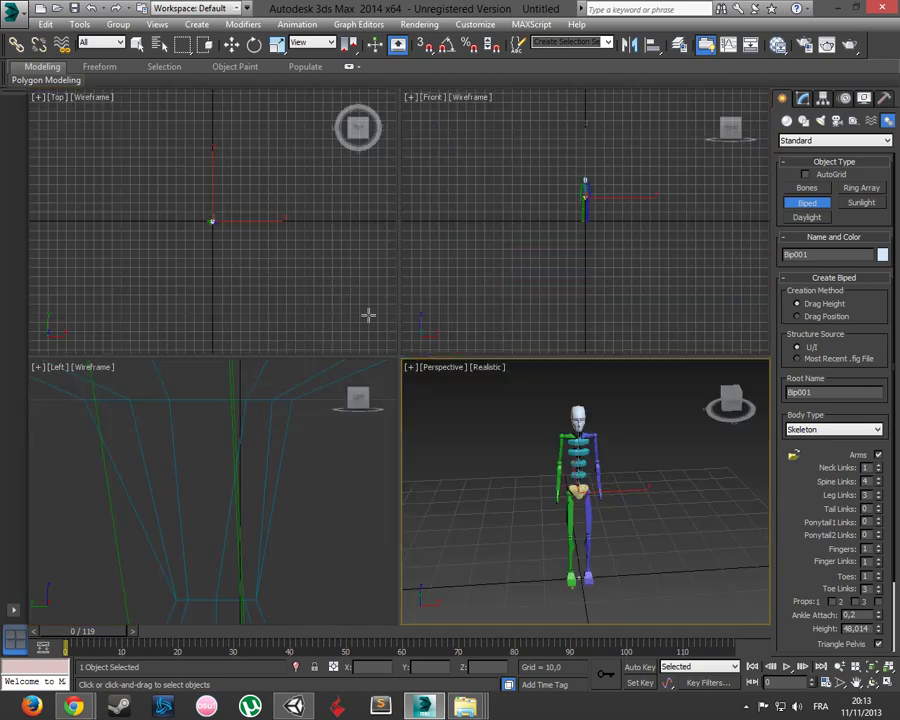
scroll(255, 462, "down", 3)
scroll(250, 470, "down", 2)
scroll(306, 459, "up", 3)
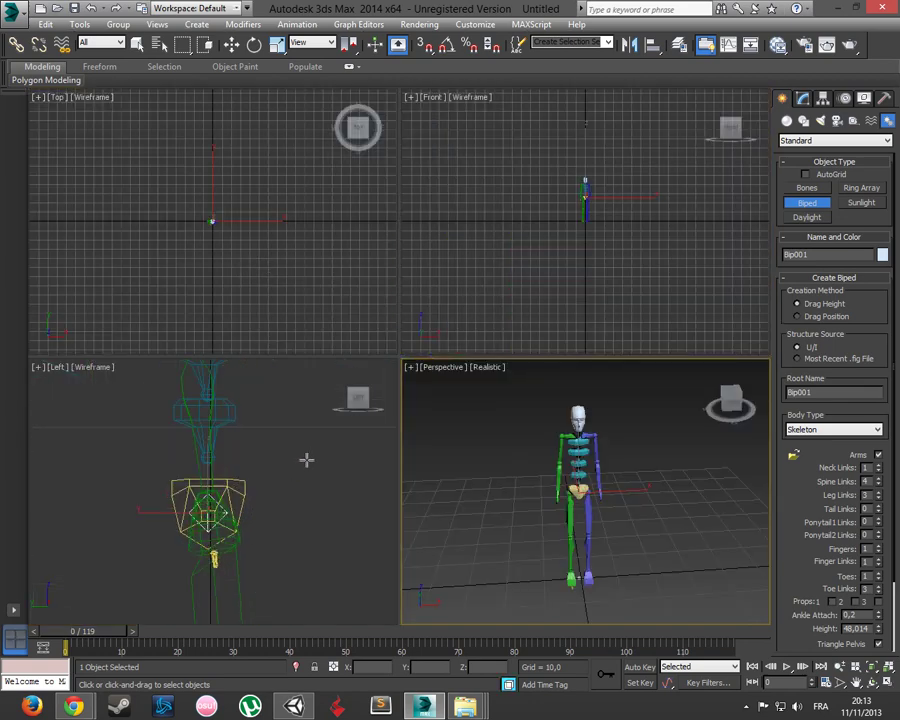
right_click(269, 516)
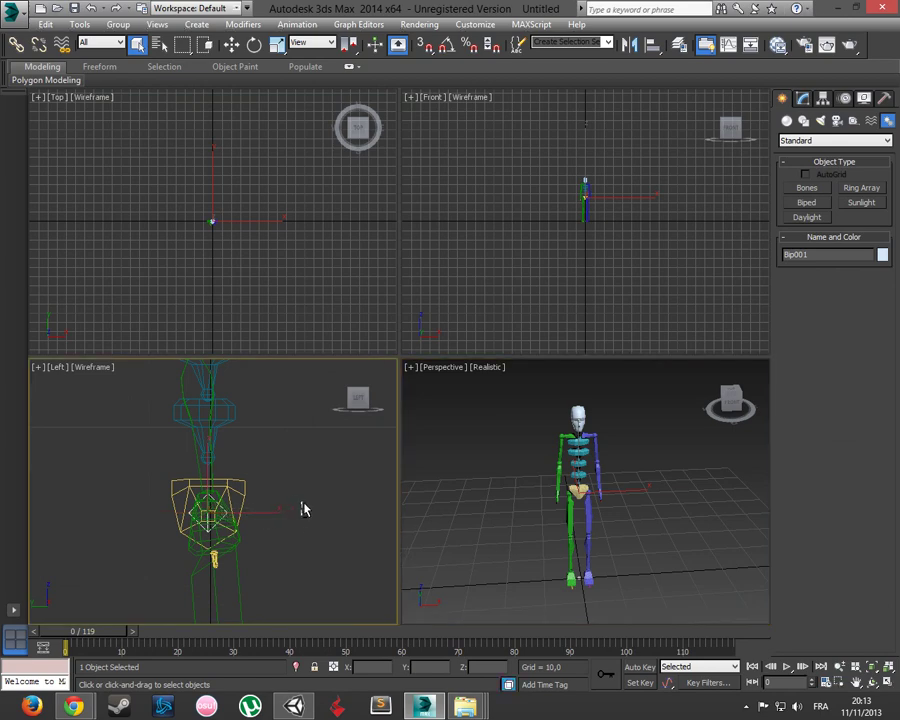
left_click(302, 506)
scroll(214, 517, "up", 2)
scroll(214, 517, "up", 3)
- Select Bip001 and choose Load File in the Motion panel
left_click(170, 403)
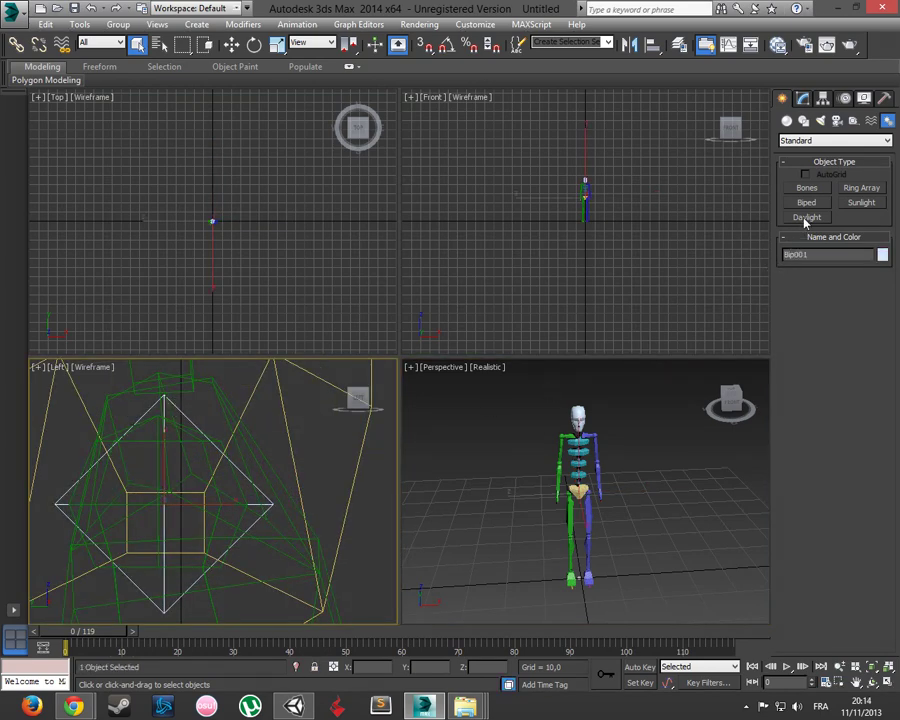
left_click(846, 98)
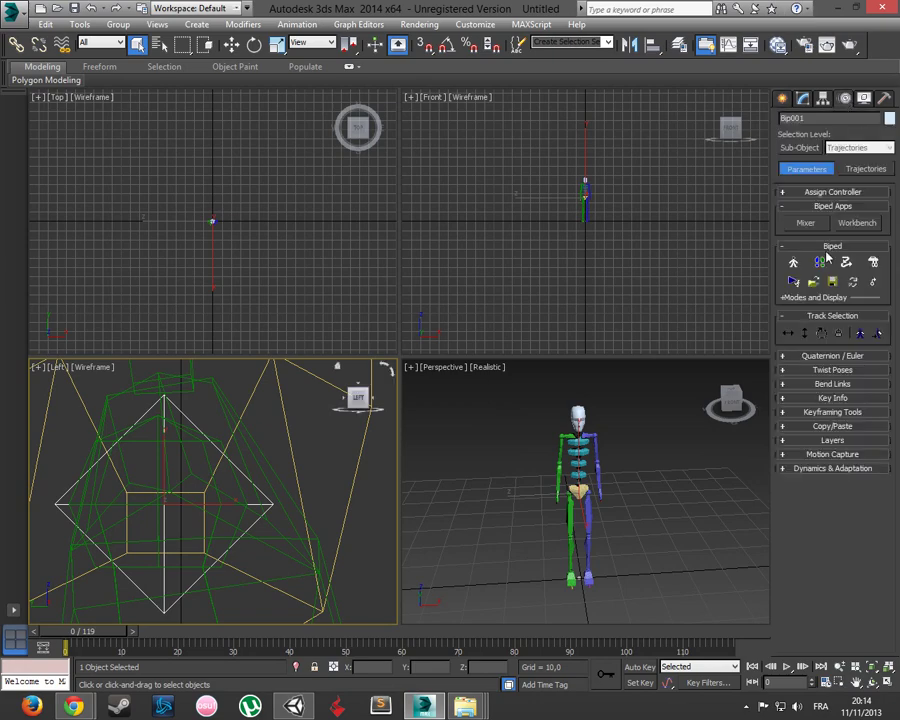
left_click(793, 281)
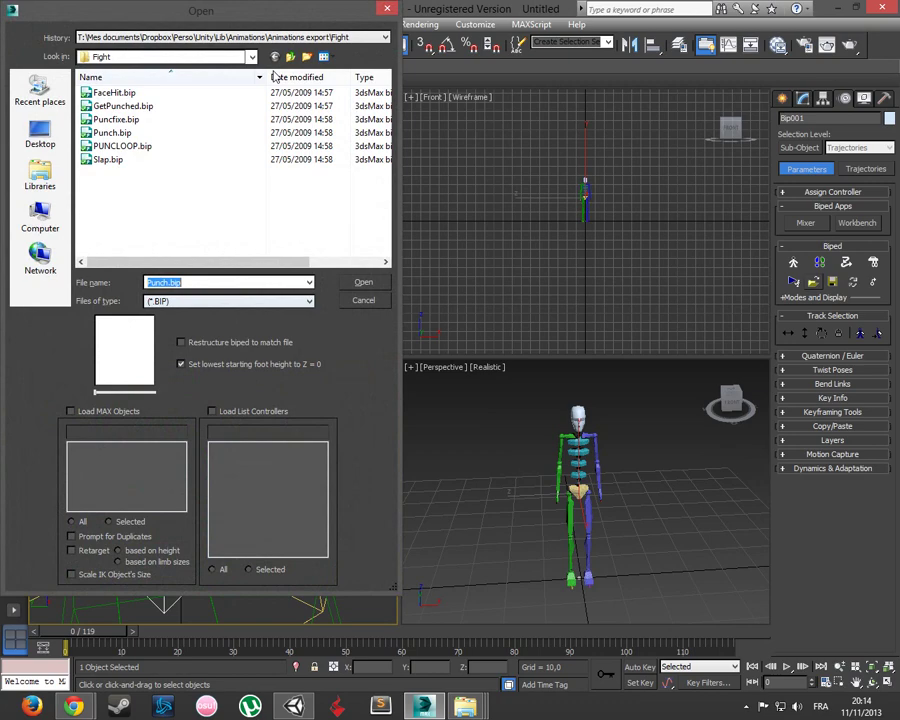
- Browse to Animation BIP\Motion\BIP\Dance and load Ballet.bip onto Bip001
left_click(275, 56)
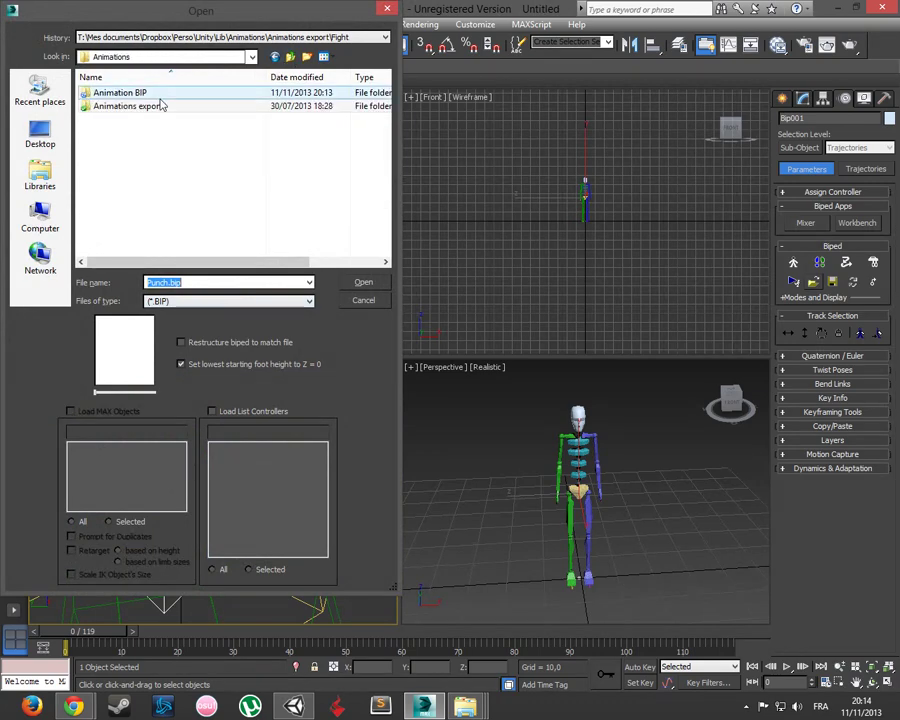
left_click(465, 706)
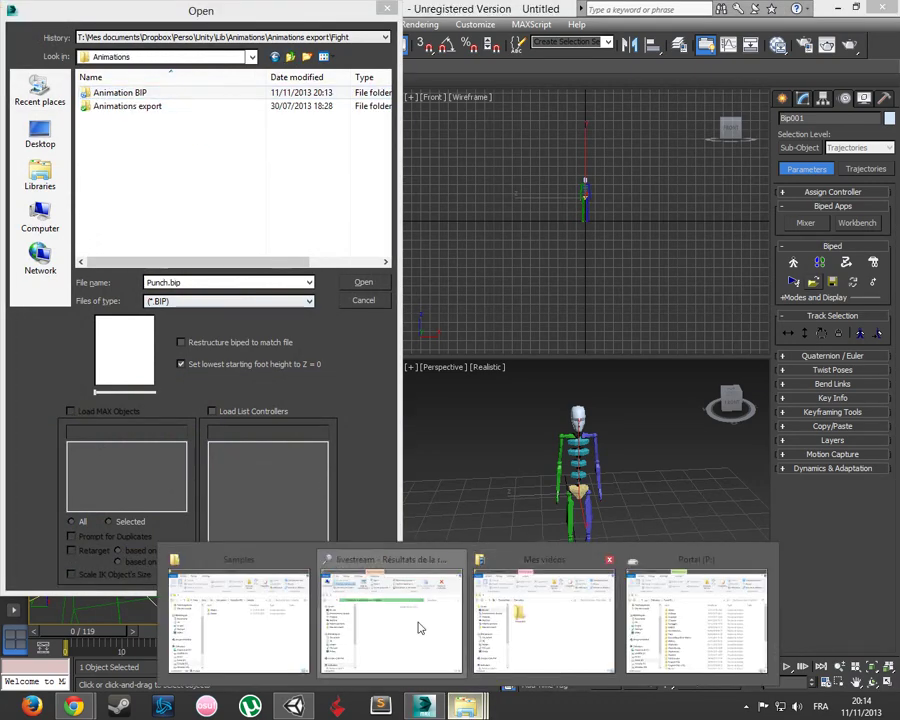
left_click(260, 610)
left_click(127, 152)
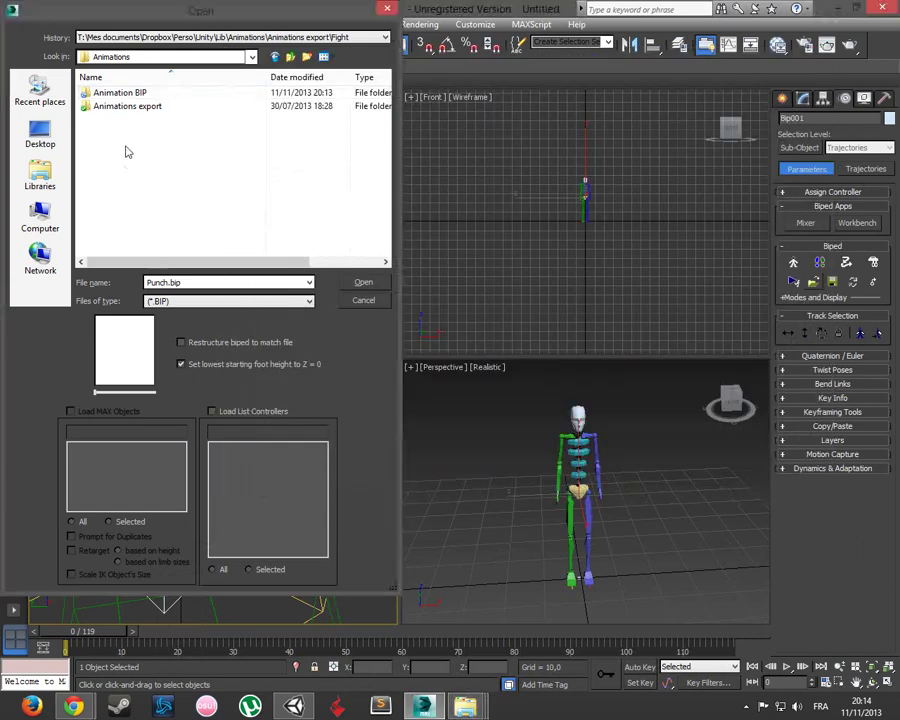
double_click(138, 93)
double_click(165, 93)
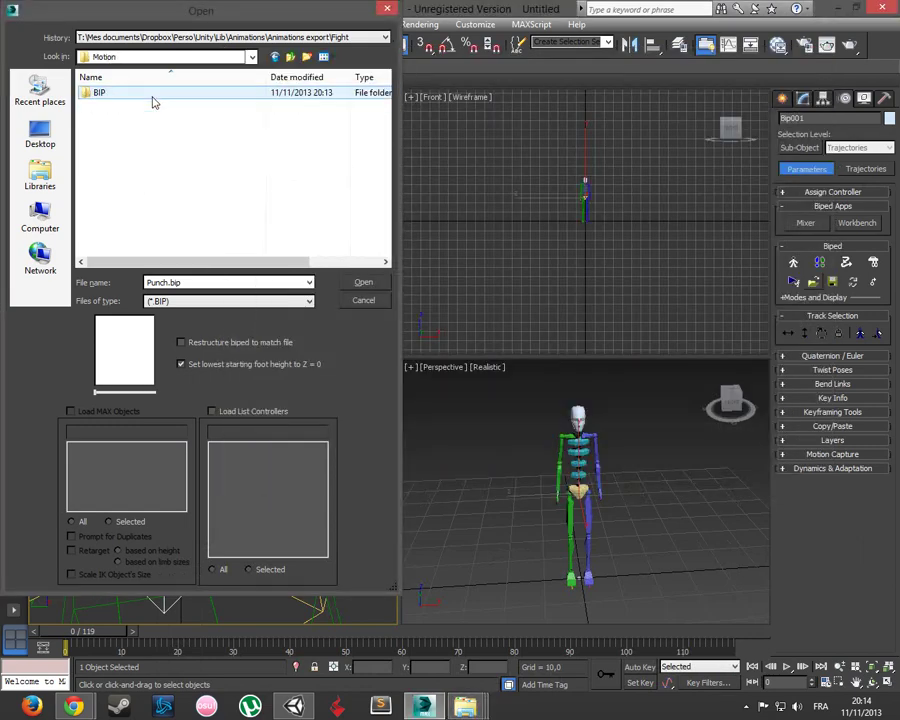
double_click(152, 96)
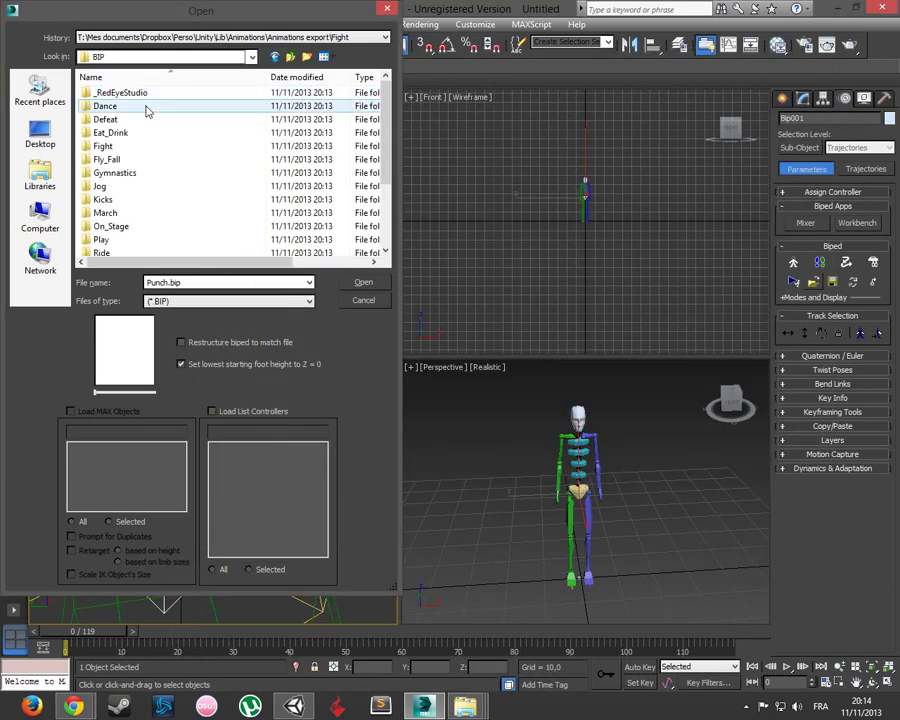
left_click(146, 111)
double_click(146, 111)
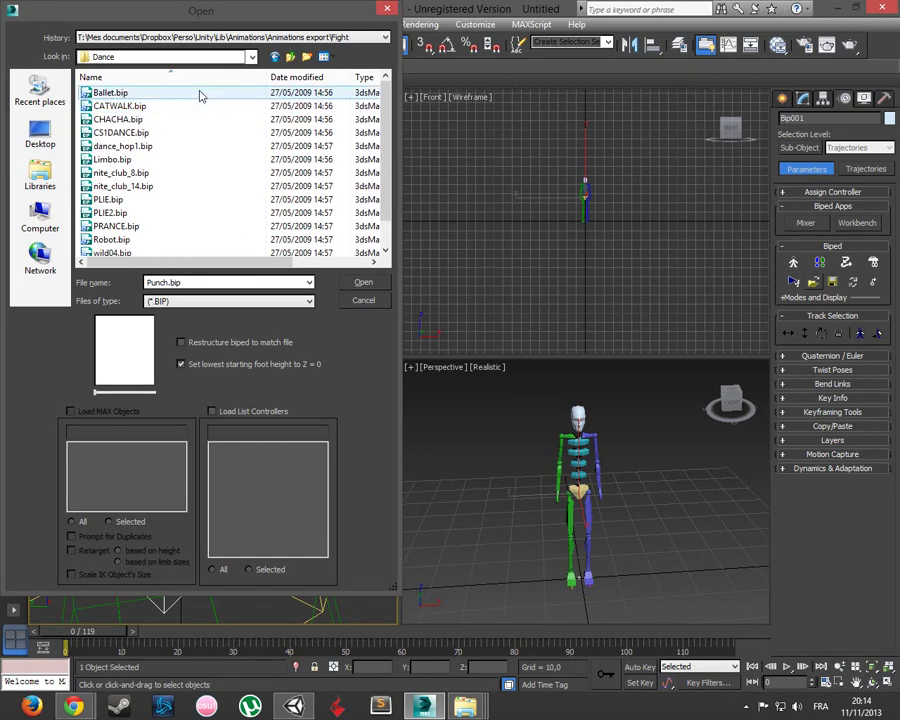
double_click(112, 92)
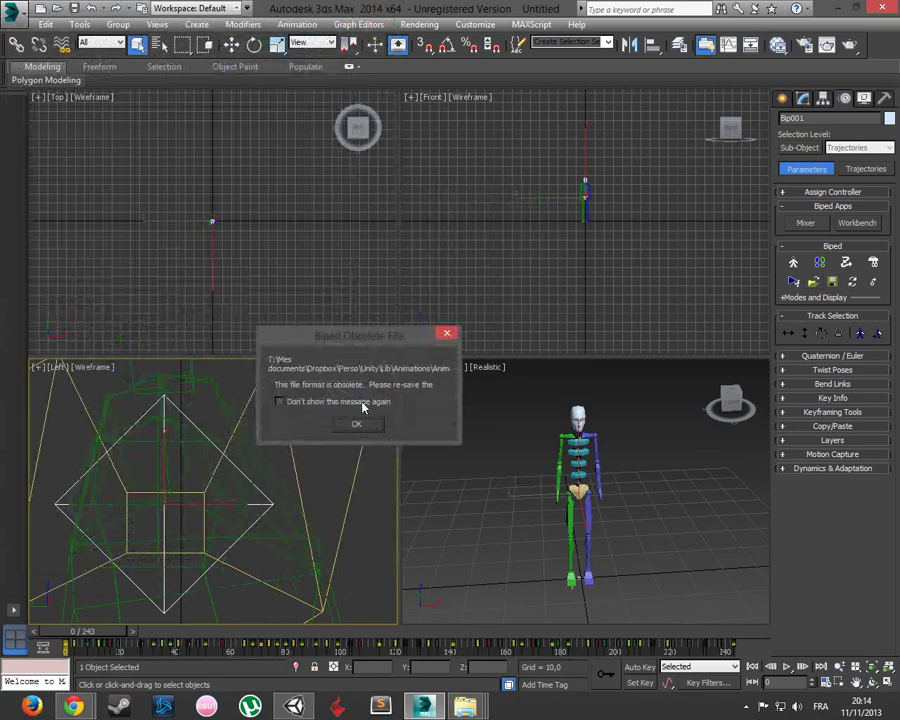
- Dismiss the obsolete-file warning, maximize Perspective, and play the Ballet dance through
left_click(360, 424)
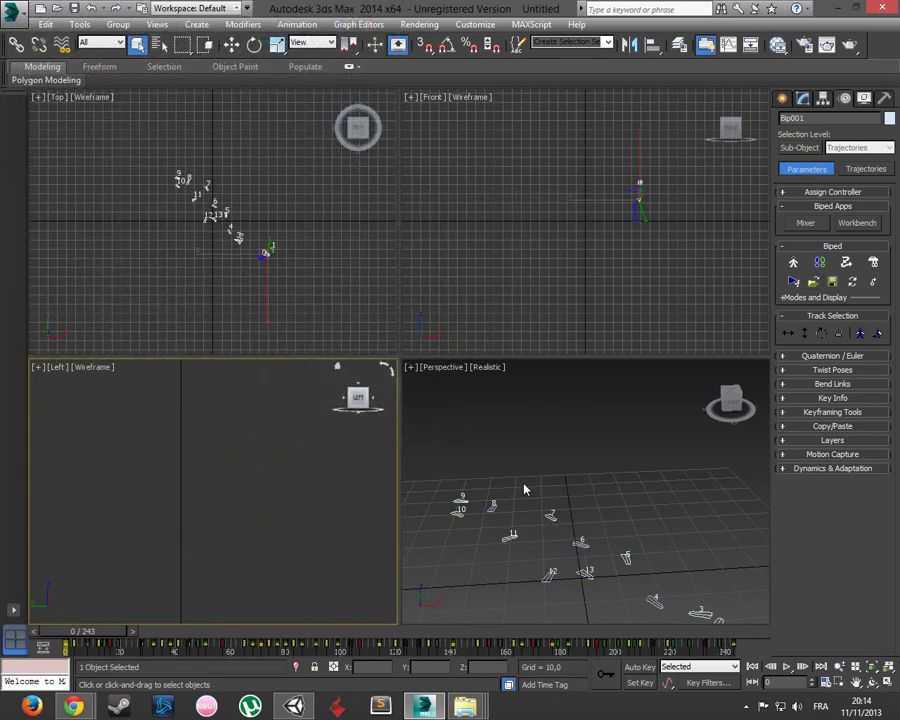
right_click(530, 466)
key("alt+w")
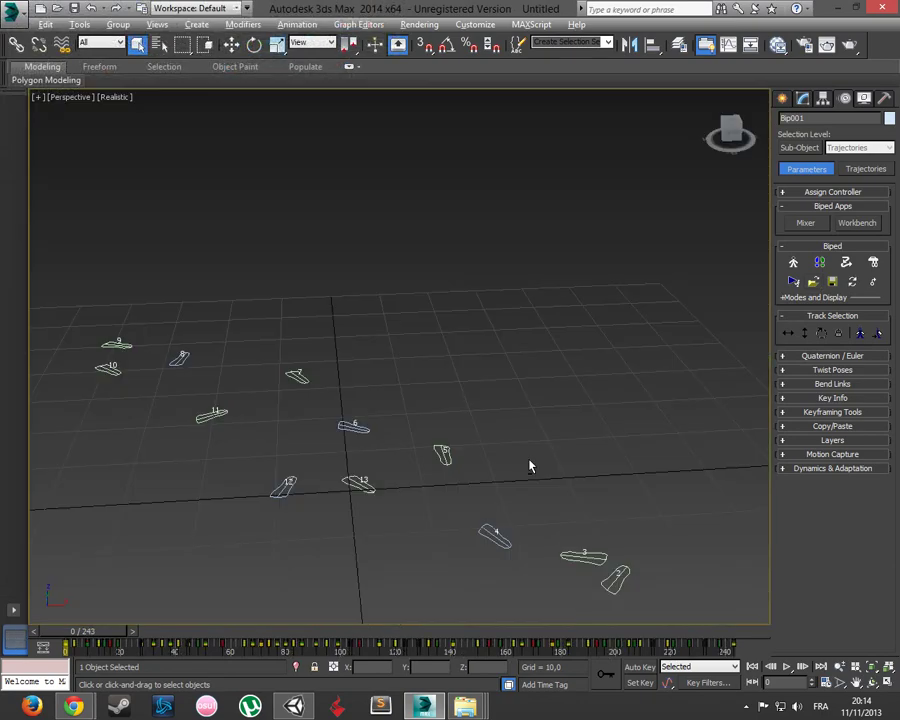
left_click(550, 492)
scroll(550, 492, "down", 5)
scroll(667, 563, "up", 3)
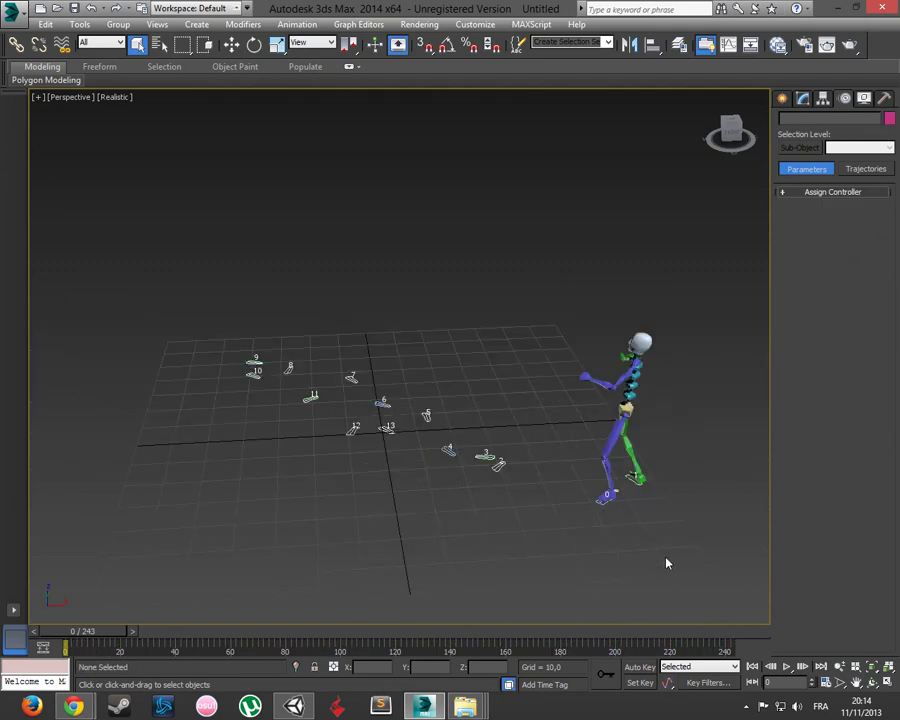
left_click(790, 667)
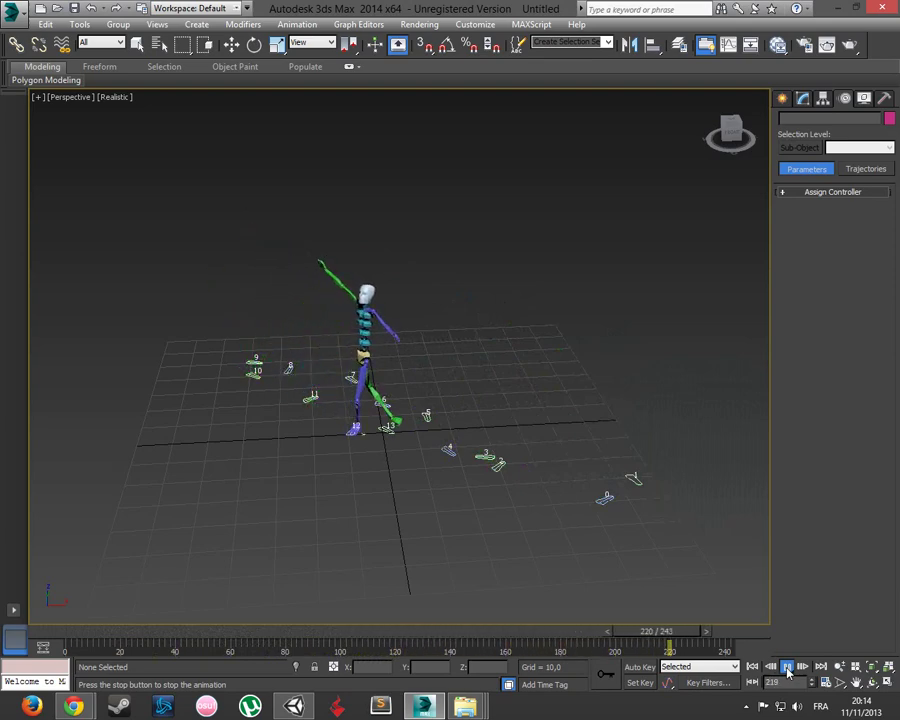
left_click(787, 668)
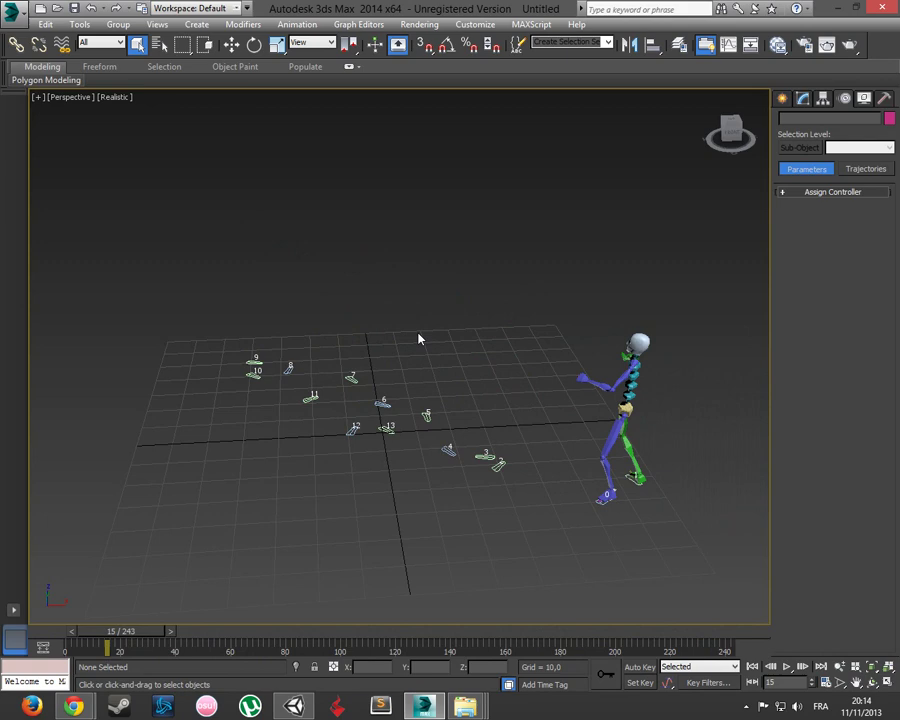
- Export the scene into Animations export\Dance, saving over Ballet.FBX
left_click(20, 14)
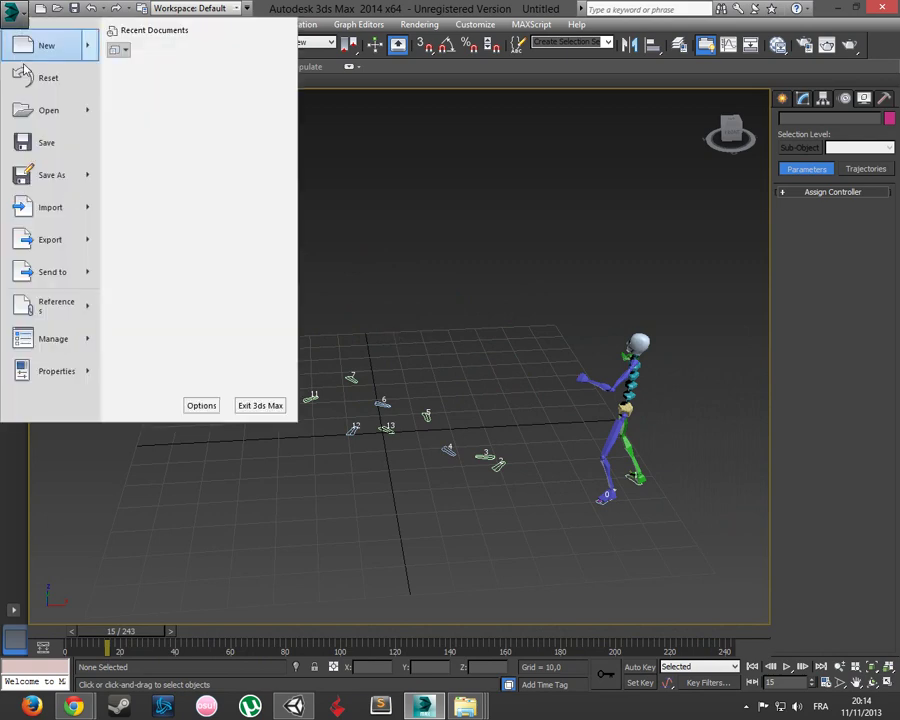
left_click(67, 242)
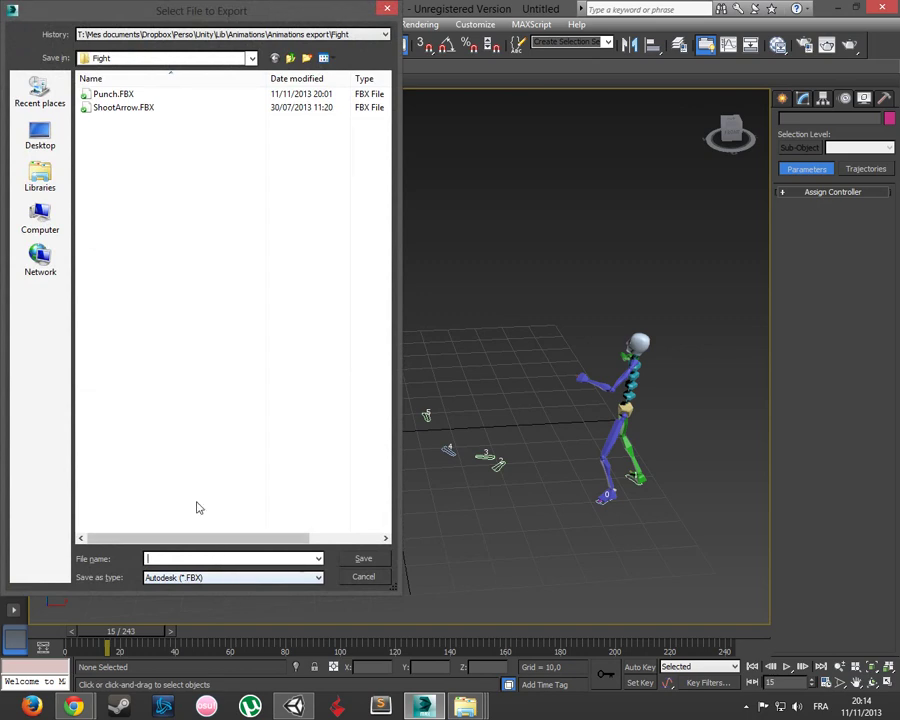
left_click(252, 61)
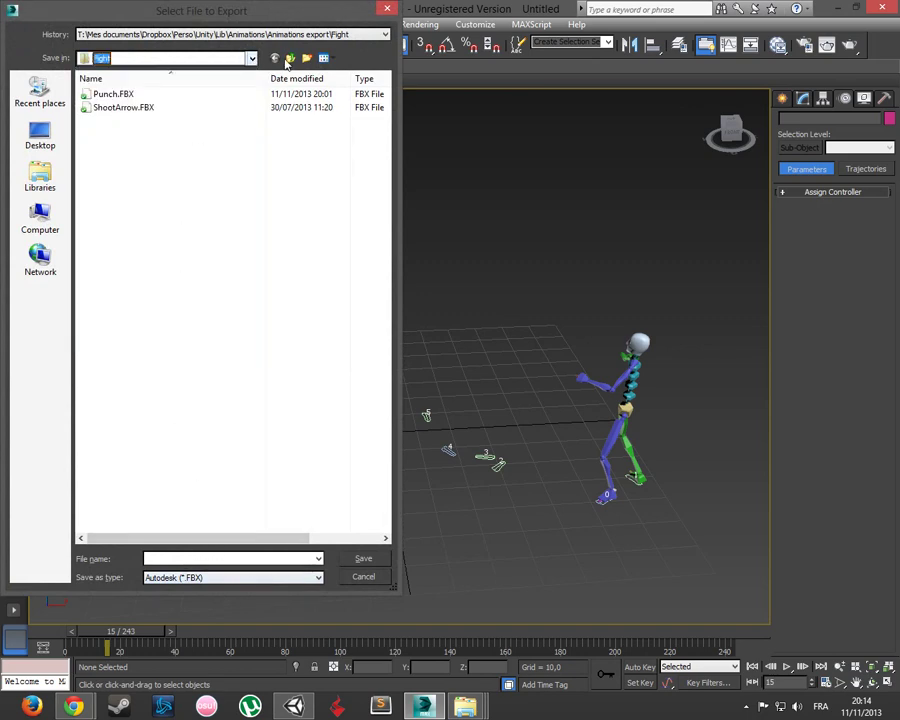
left_click(290, 58)
double_click(172, 94)
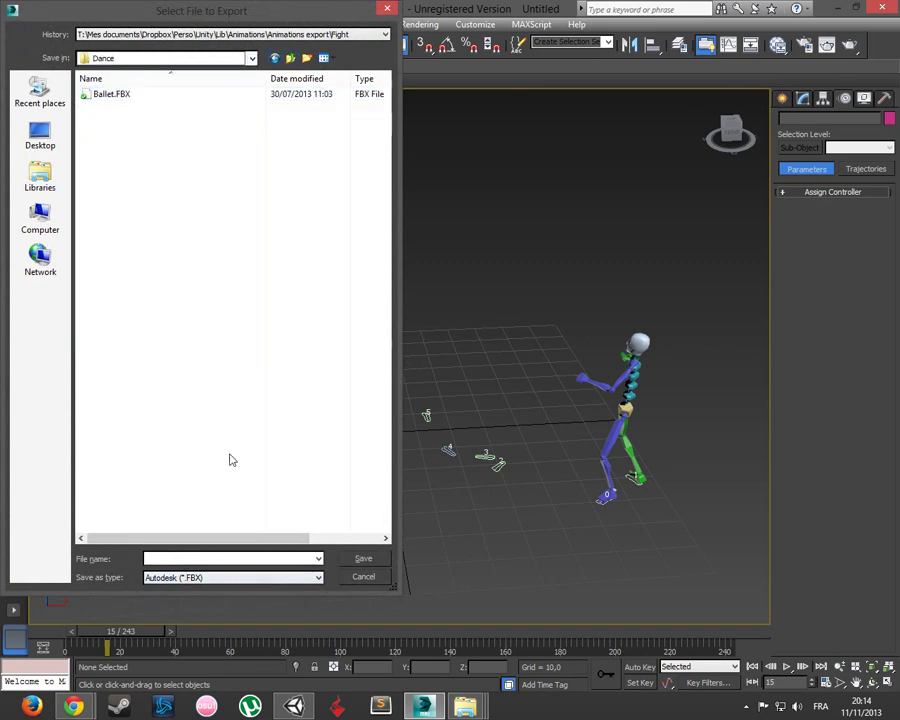
left_click(135, 96)
left_click(380, 564)
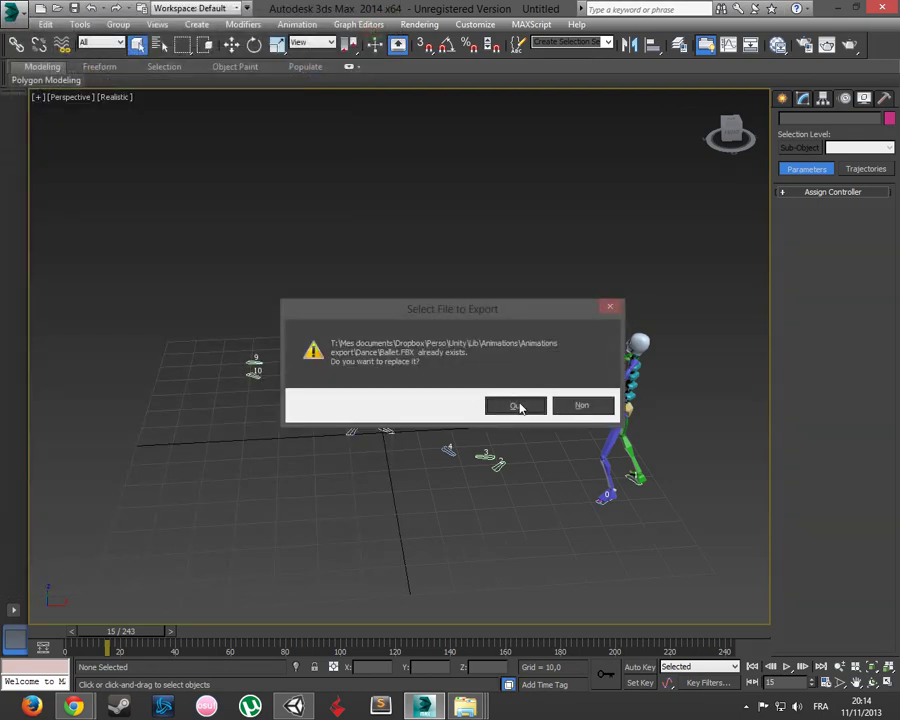
- Confirm the overwrite and keep FBX 2013 as the file format version
left_click(518, 406)
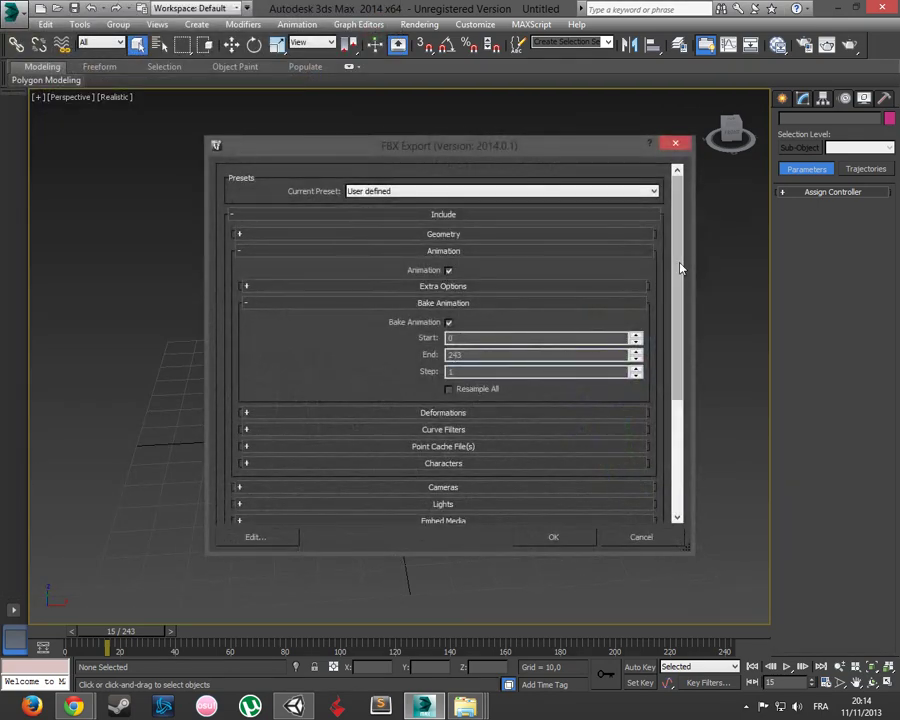
left_click_drag(678, 265, 678, 393)
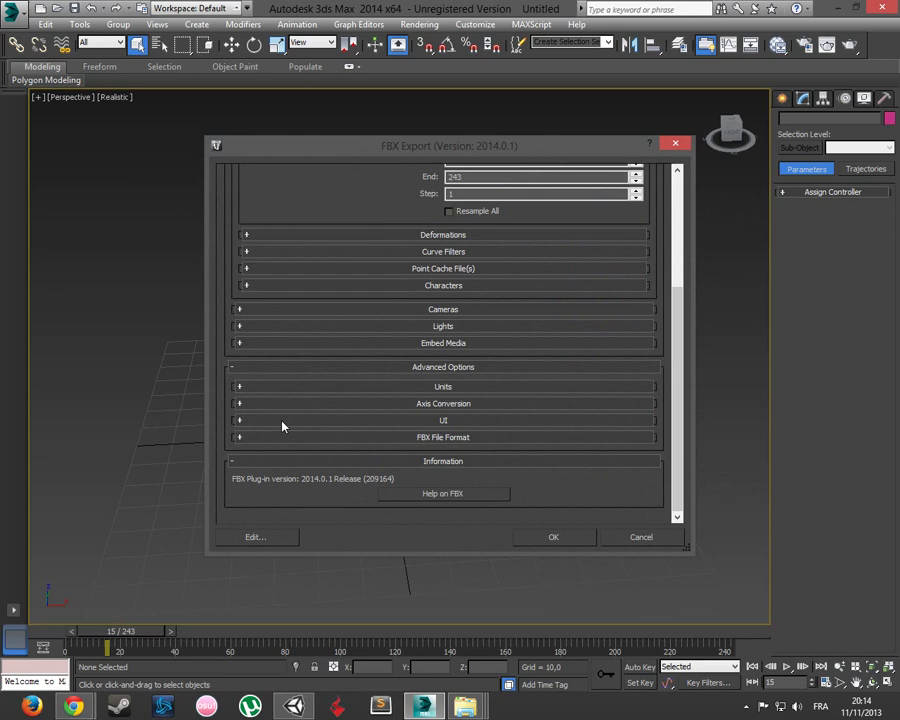
left_click(239, 437)
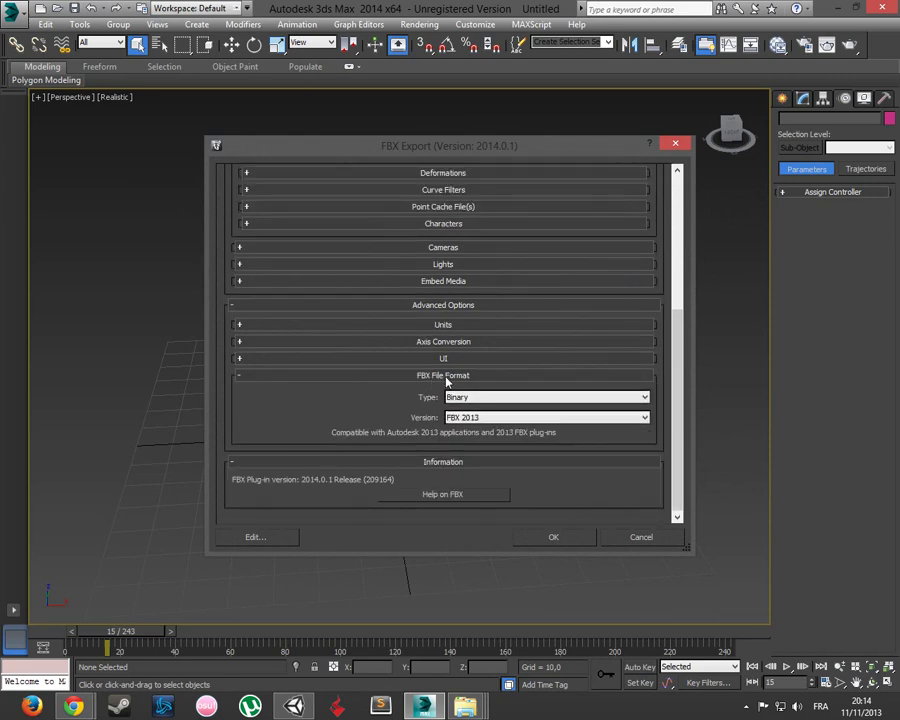
left_click(486, 418)
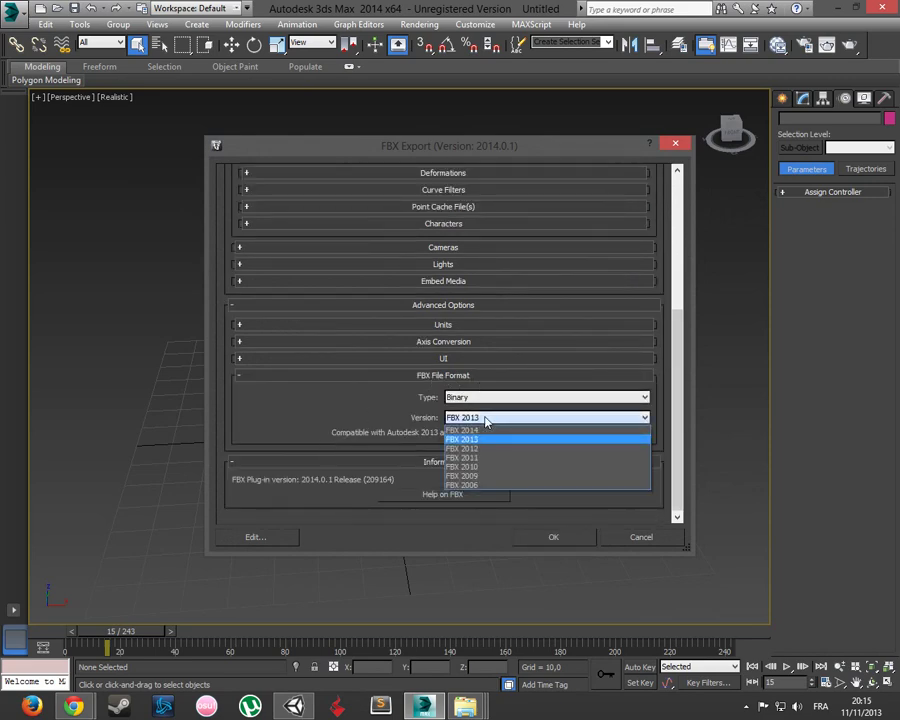
left_click(470, 419)
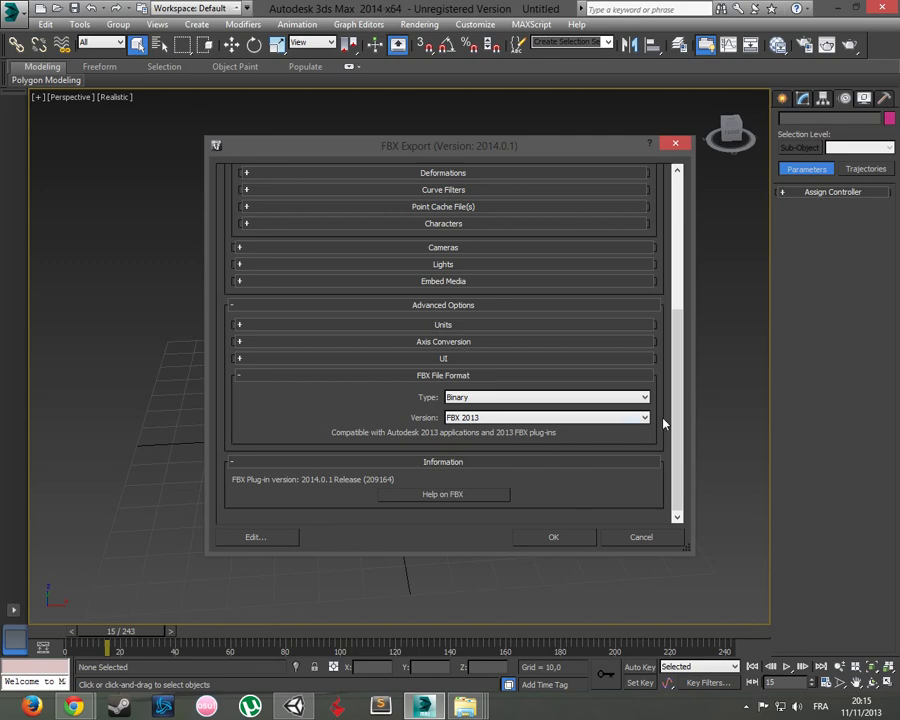
- Check Bake Animation in the animation settings and confirm the export
mouse_move(677, 410)
left_mouse_down()
mouse_move(677, 308)
mouse_move(648, 272)
left_mouse_up()
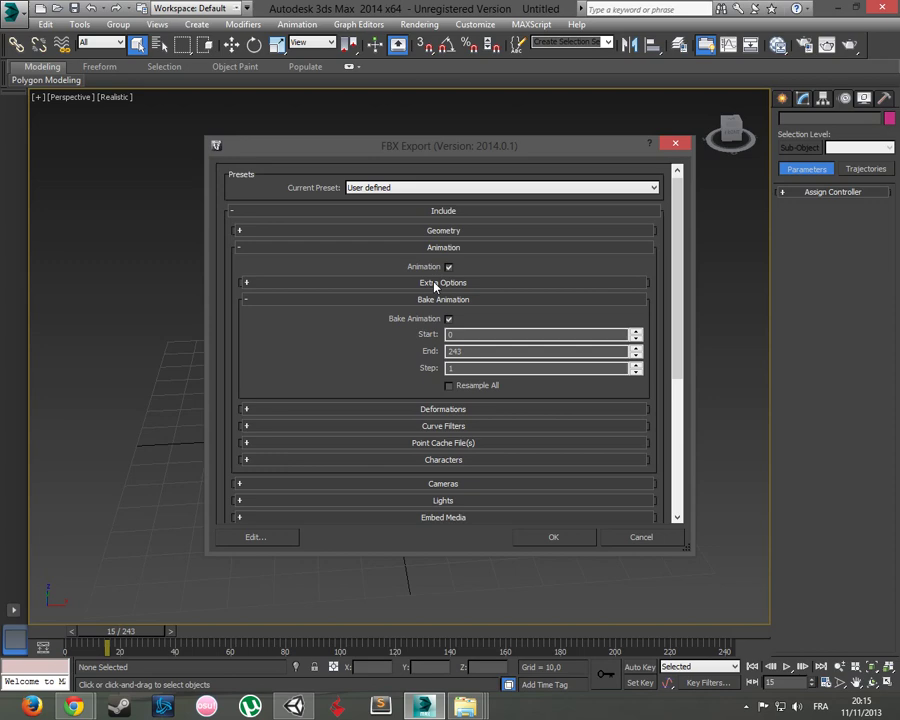
left_click(240, 247)
left_click(239, 248)
left_click(449, 319)
left_click(555, 538)
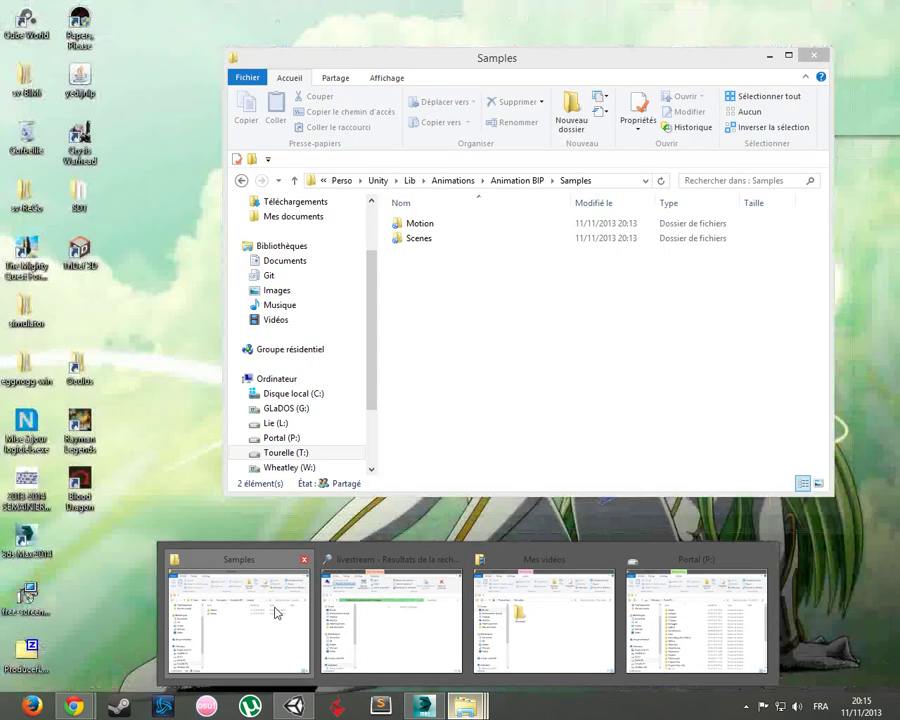
- Browse to Animations export\Dance to find Ballet.FBX, then switch to Unity
left_click(275, 612)
double_click(436, 216)
key("BackSpace")
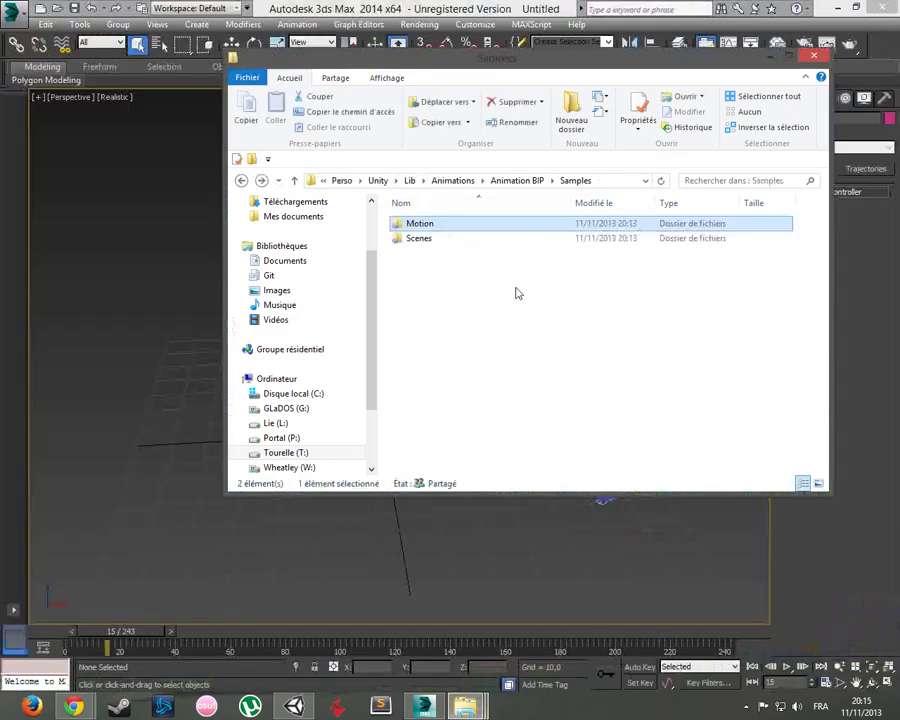
left_click(517, 180)
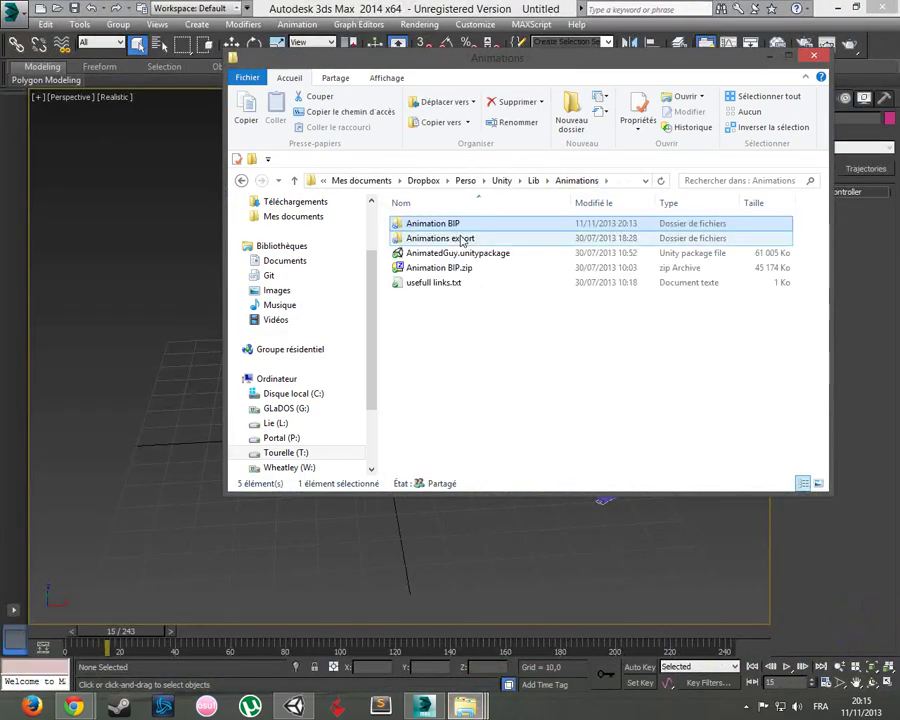
double_click(463, 240)
left_click(432, 225)
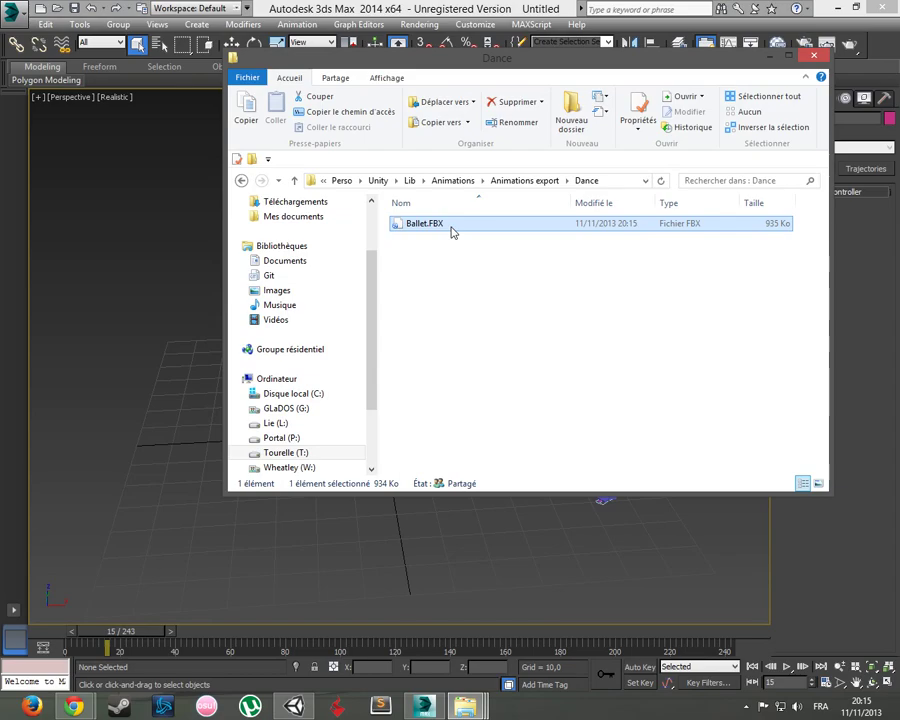
left_click(294, 706)
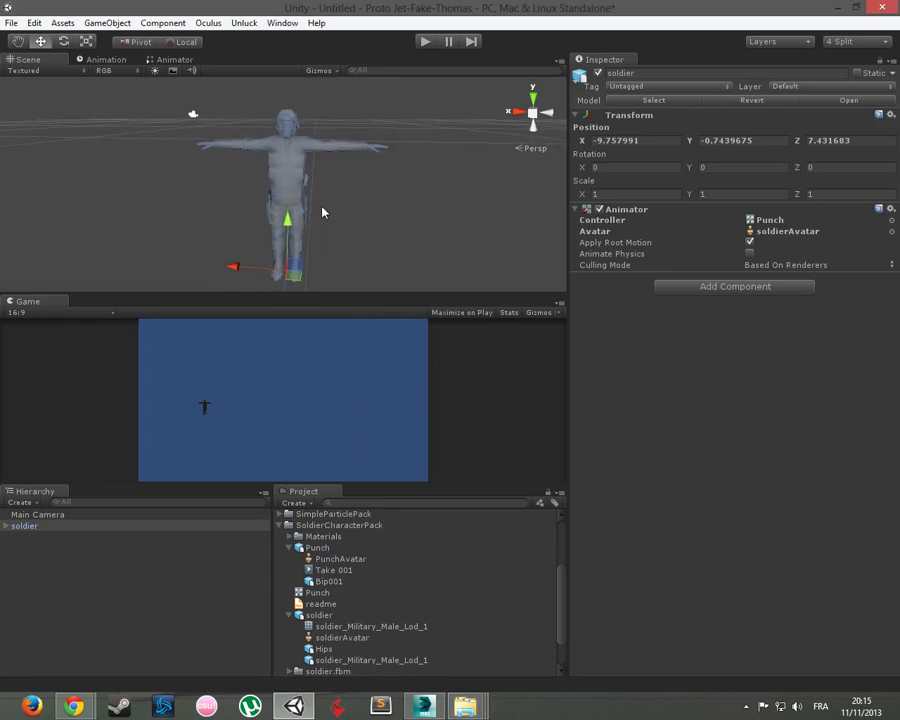
left_click(340, 617)
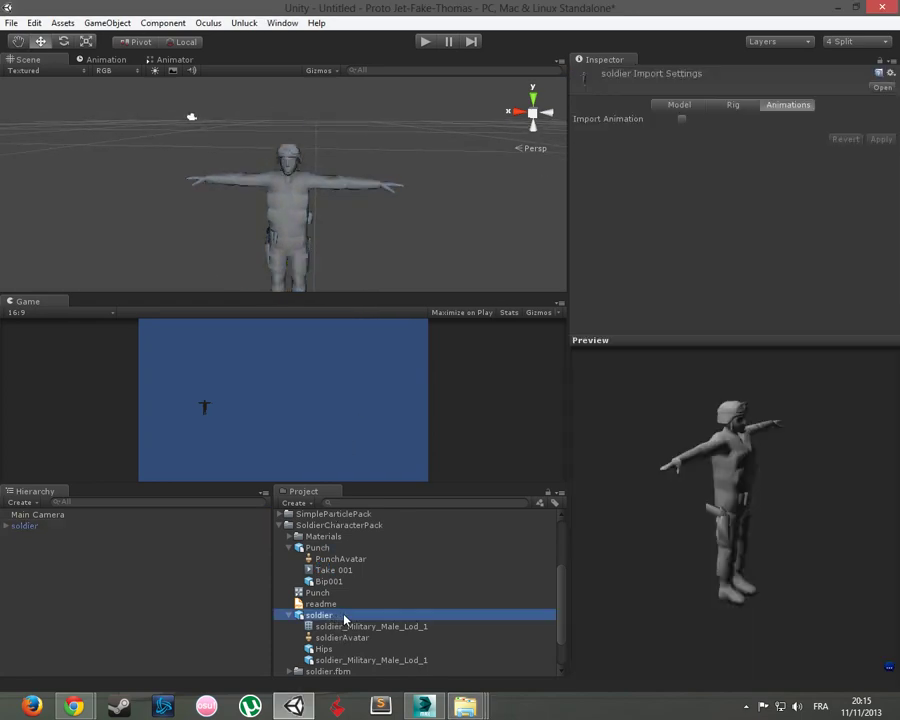
left_click(405, 525)
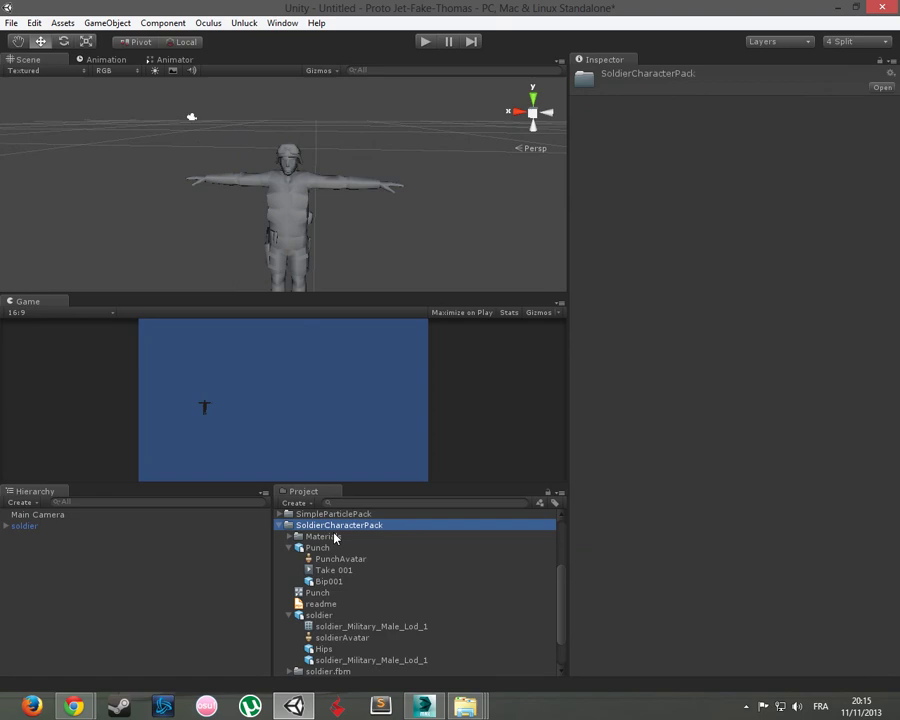
left_click(282, 22)
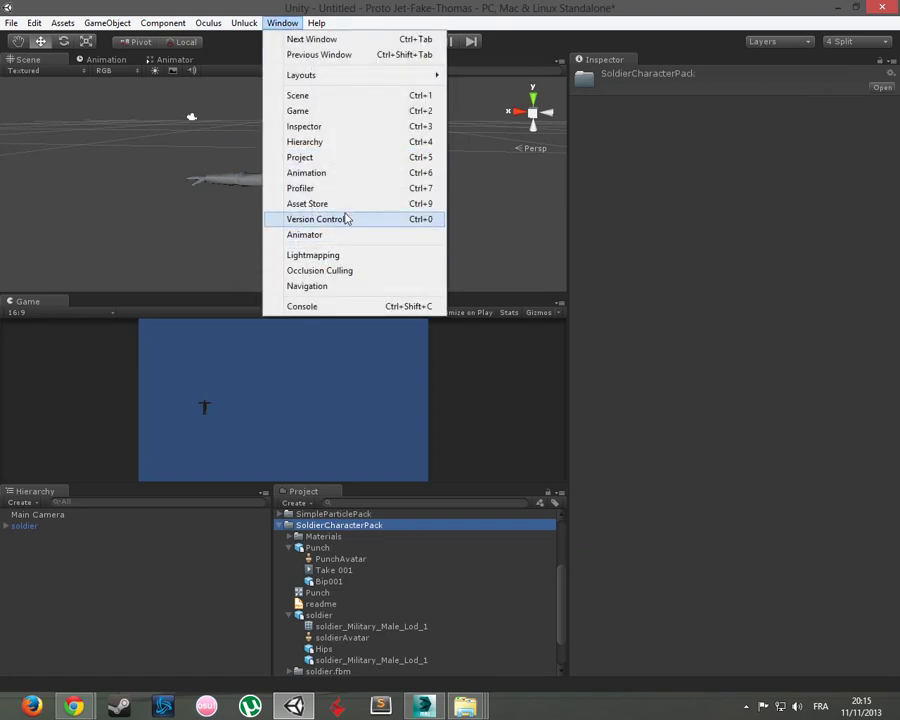
left_click(378, 205)
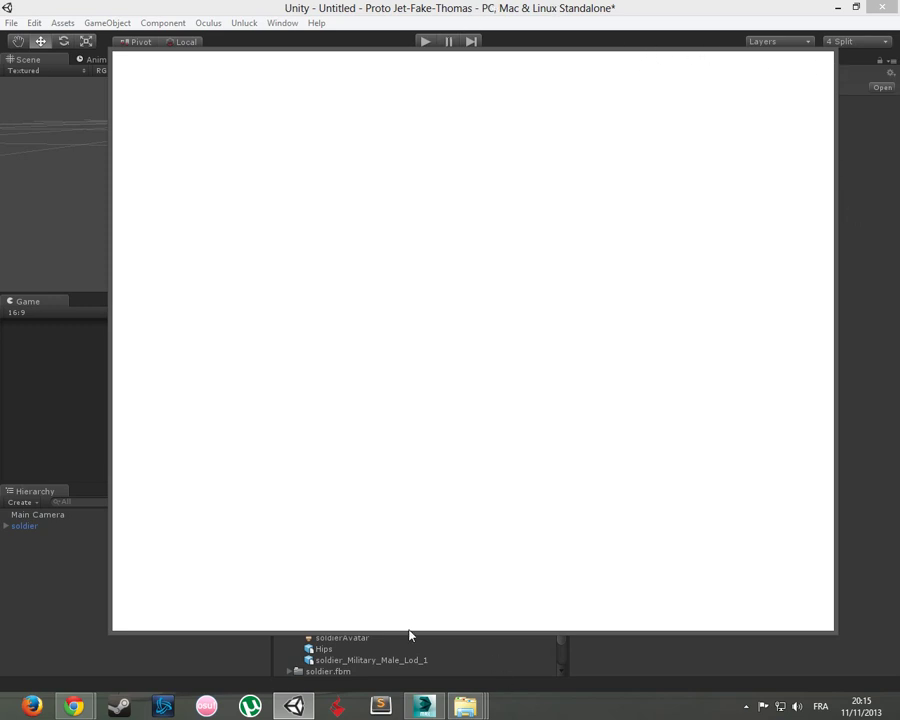
left_click(744, 706)
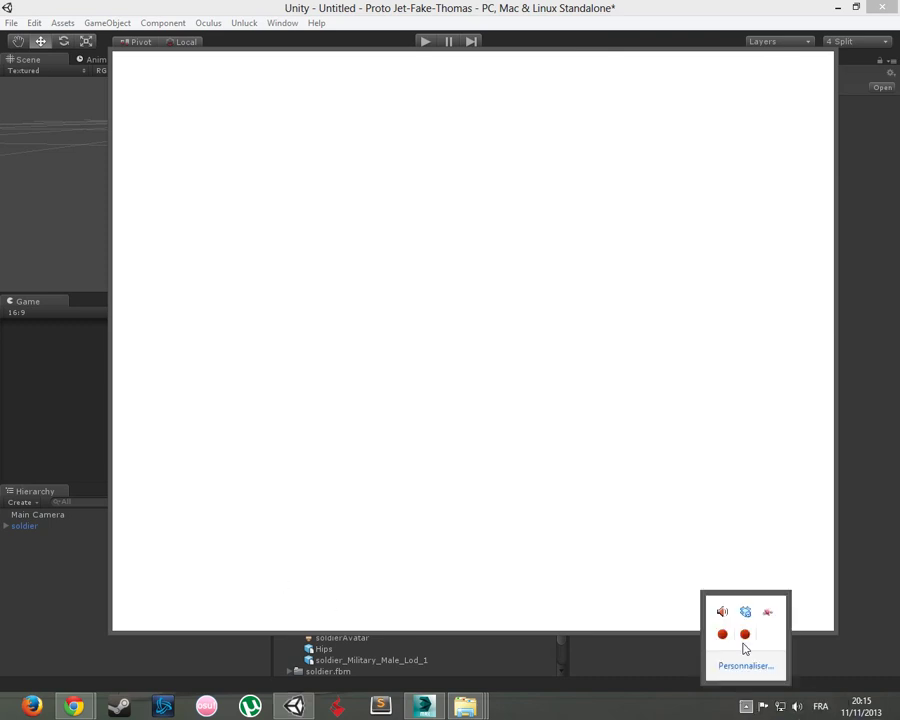
right_click(725, 637)
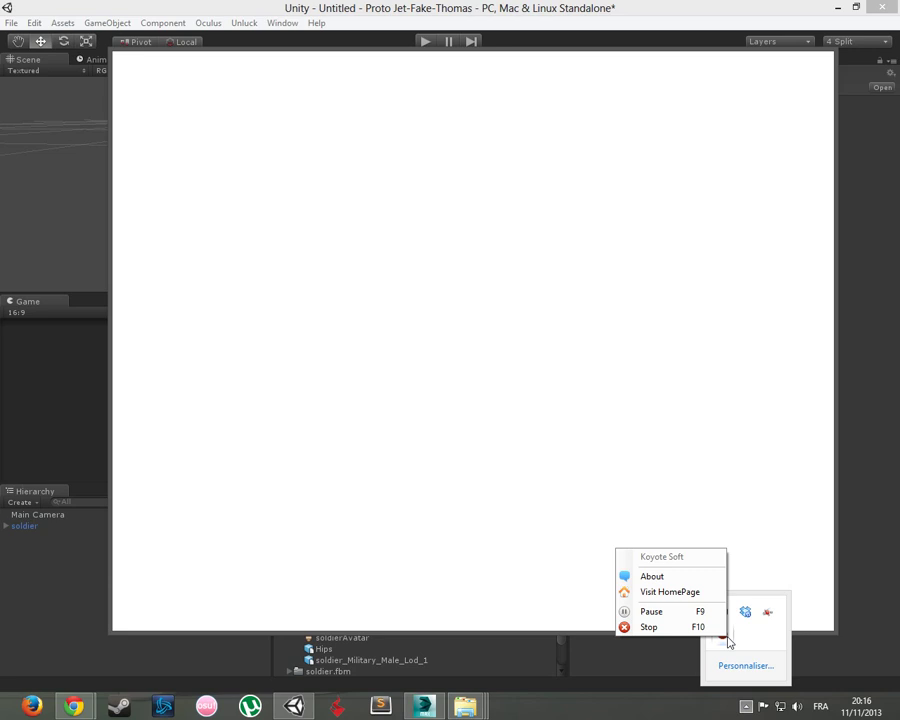
left_click(712, 617)
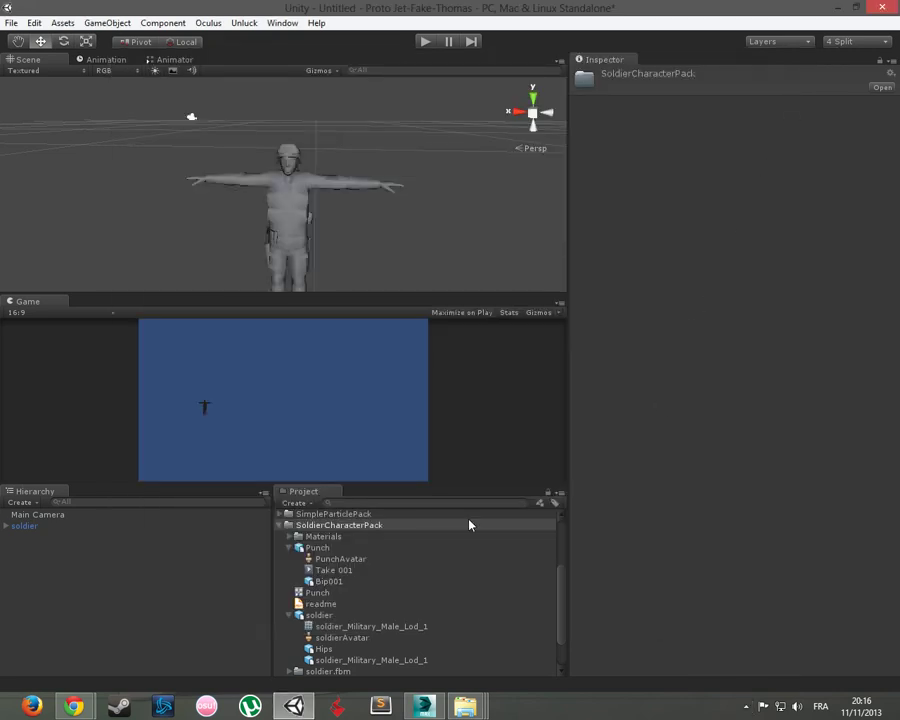
left_click(342, 526)
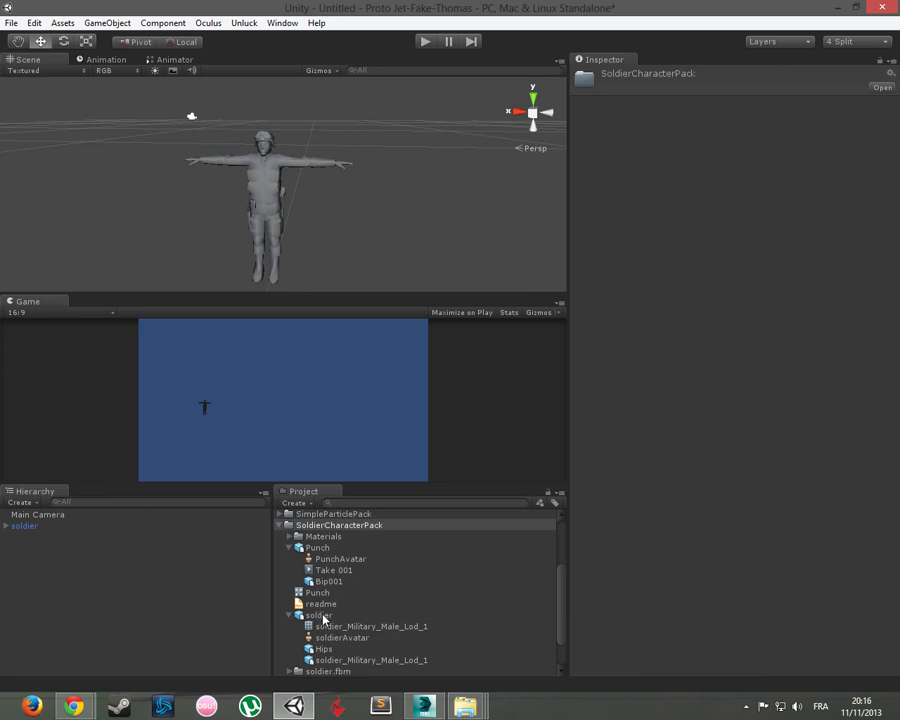
- Place a soldier in the Scene and confirm its Rig Animation Type is Humanoid
left_click_drag(323, 617, 430, 237)
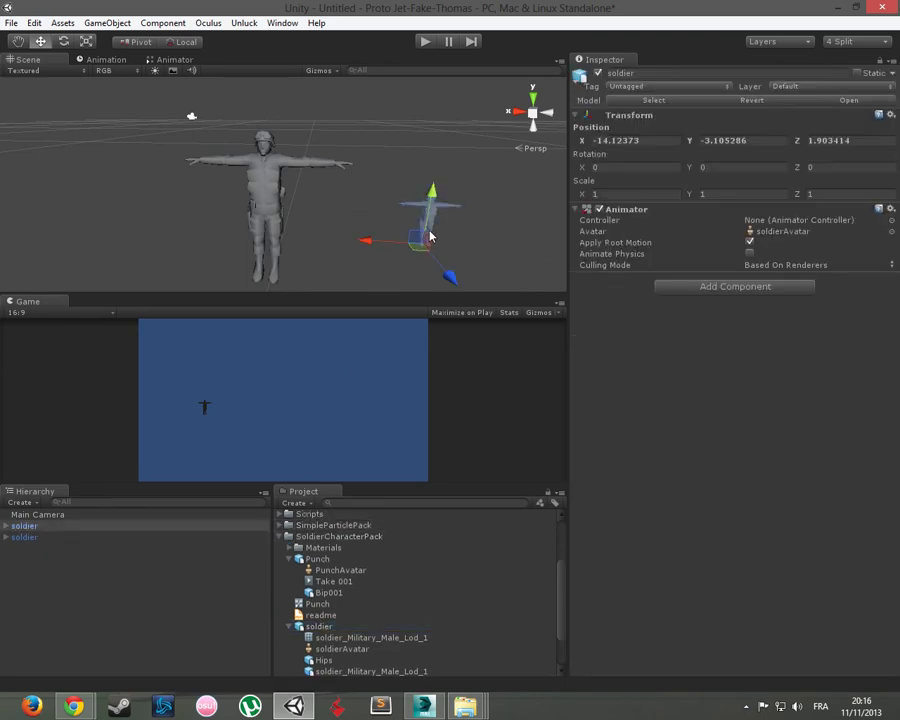
key("f")
left_click(334, 628)
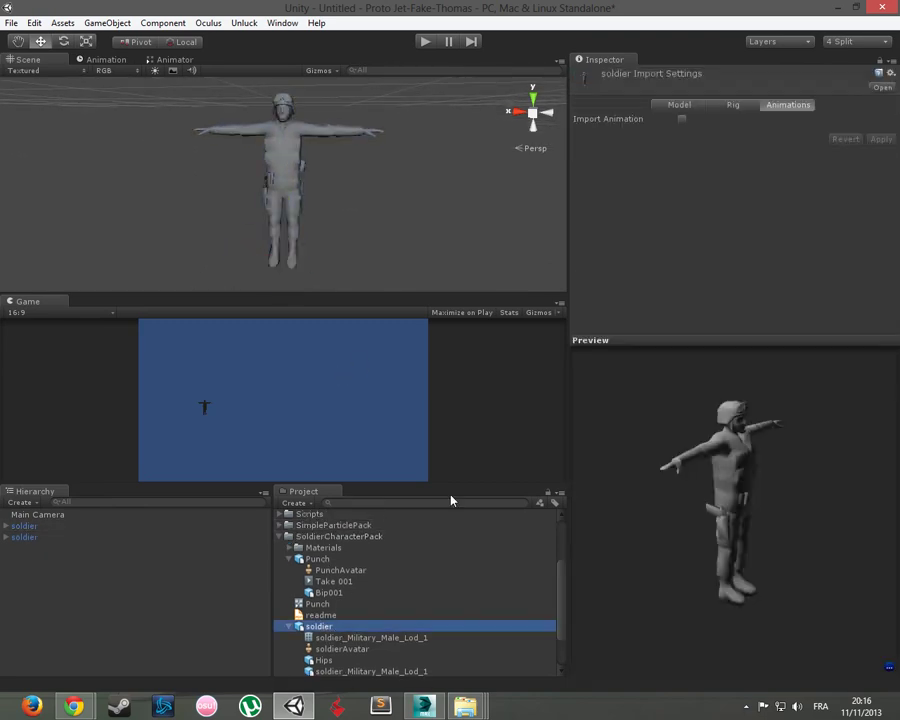
left_click(733, 104)
left_click(700, 119)
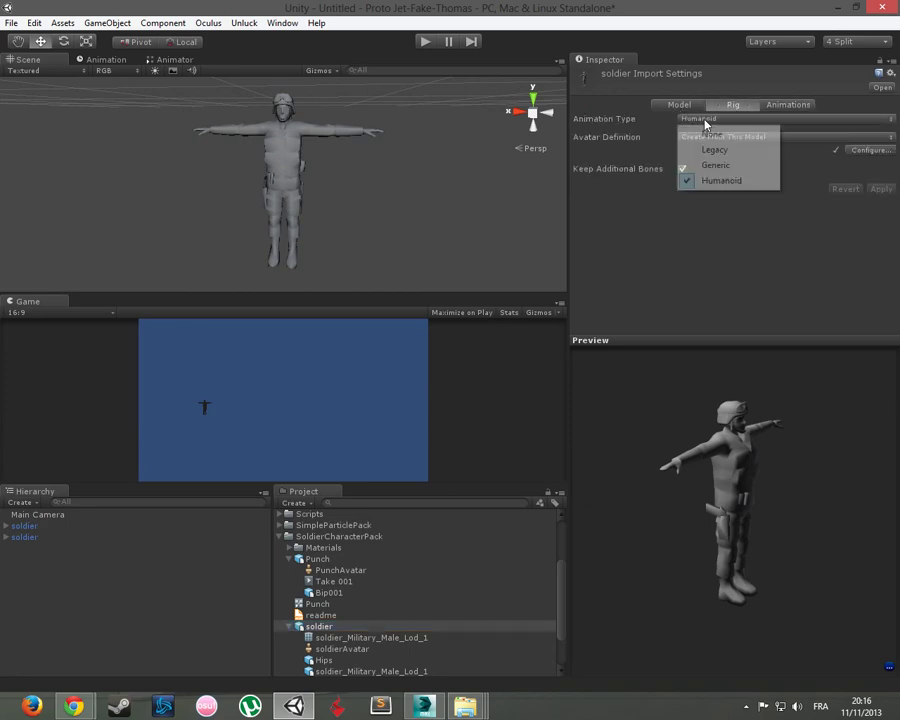
left_click(719, 261)
- Inspect soldierAvatar, then delete the extra soldier from the Hierarchy
left_click(340, 628)
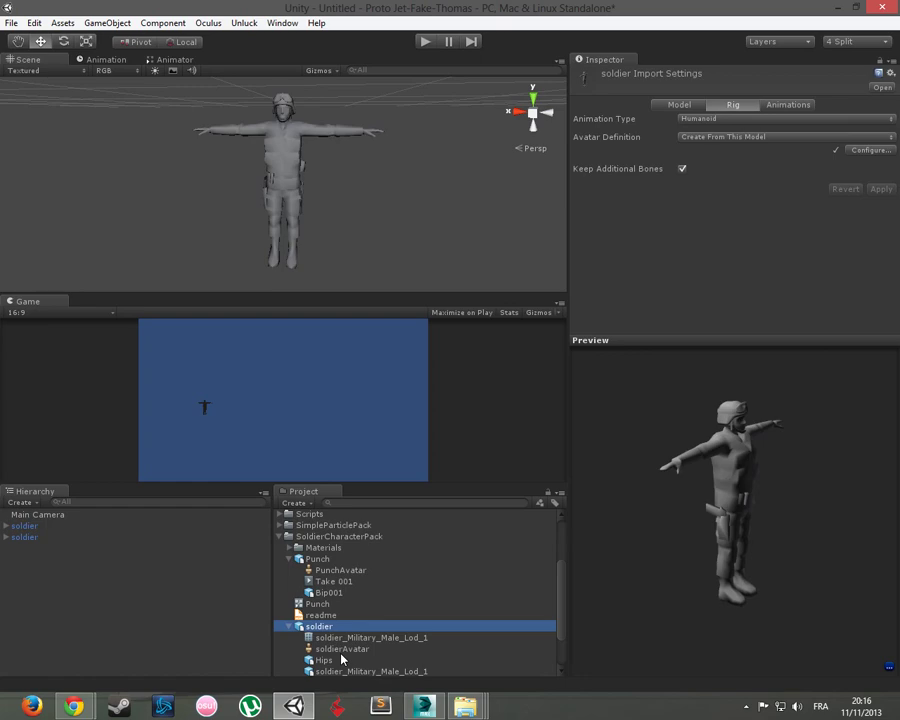
left_click(331, 648)
left_click(325, 628)
left_click(62, 536)
key("Delete")
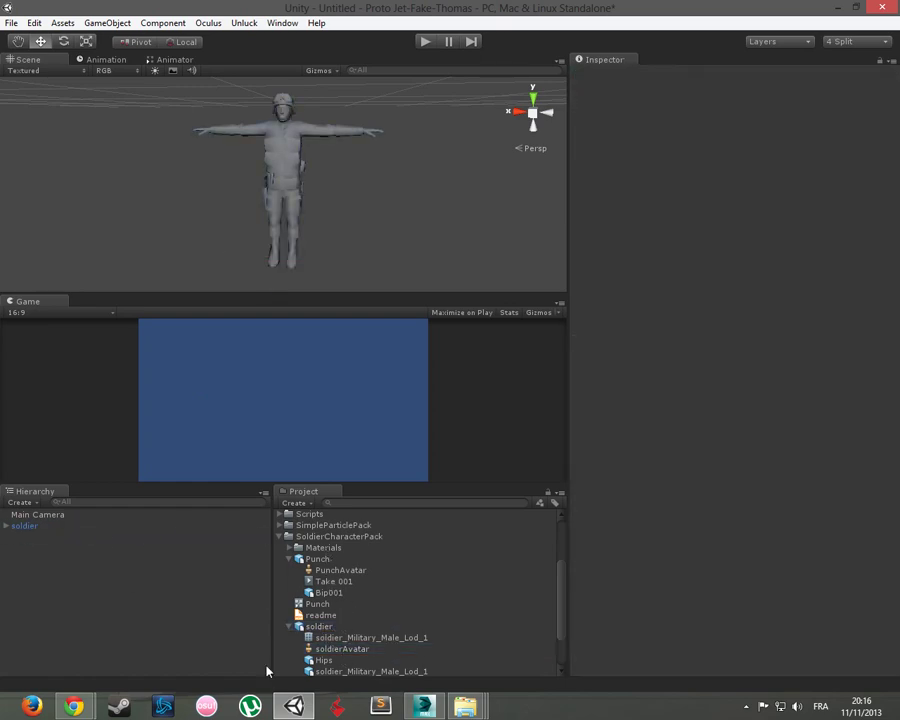
mouse_move(465, 706)
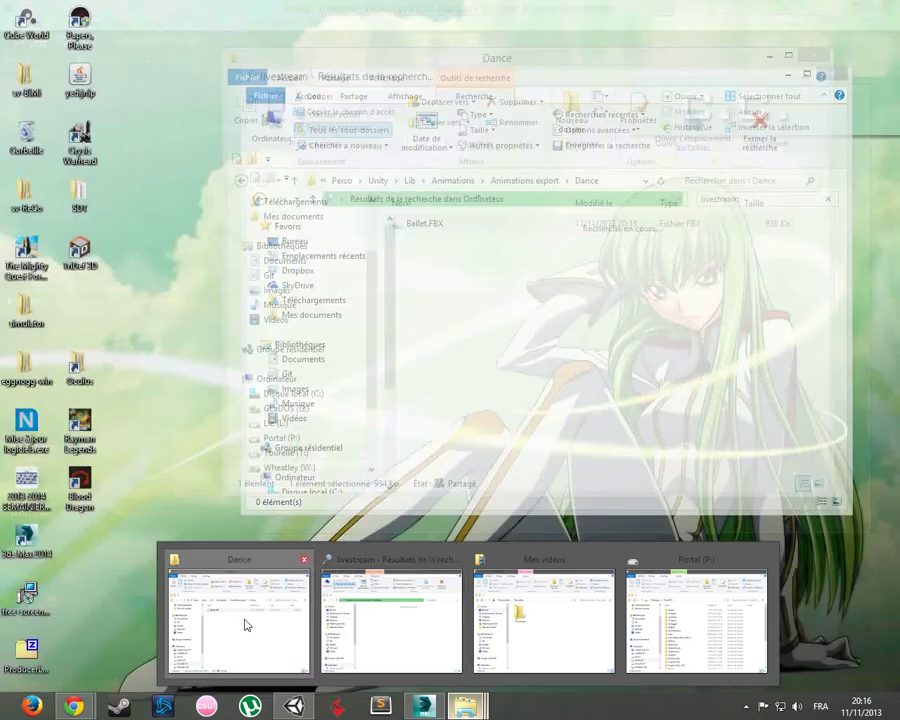
- Import Ballet.FBX from the Dance folder into Unity's SoldierCharacterPack folder
left_click(244, 620)
left_click_drag(428, 230, 395, 540)
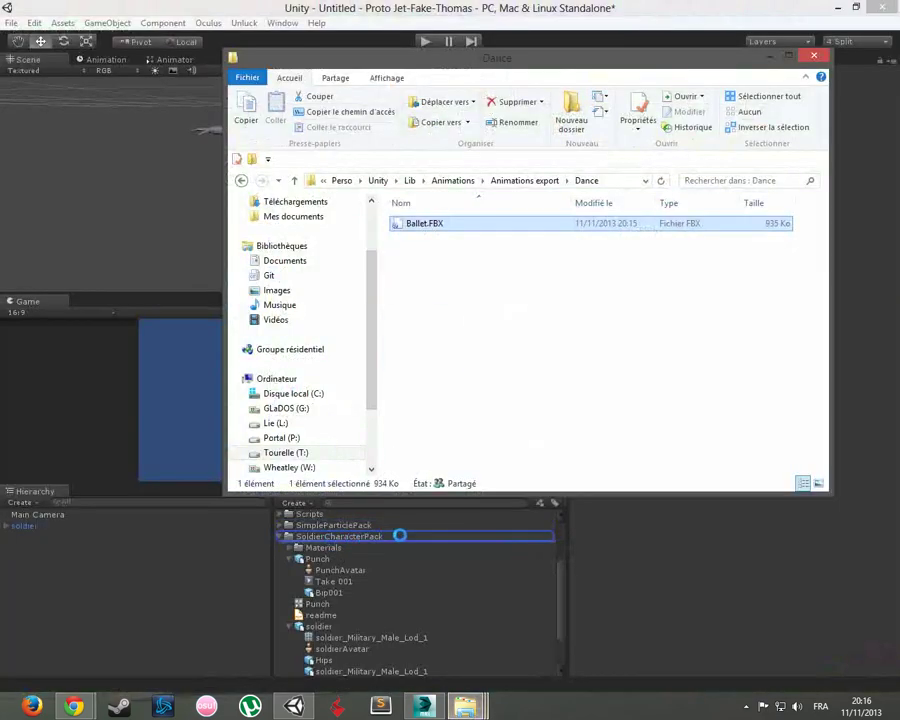
left_click(395, 541)
- Set Ballet's rig Animation Type to Humanoid, apply it, and preview the dance clip
left_click(297, 571)
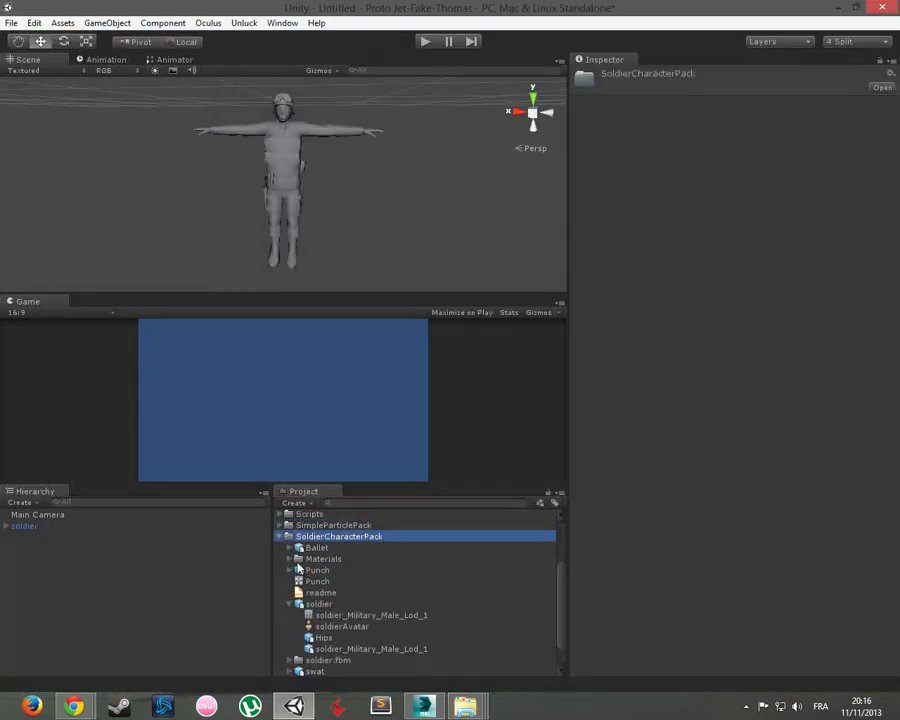
left_click(288, 605)
left_click(290, 560)
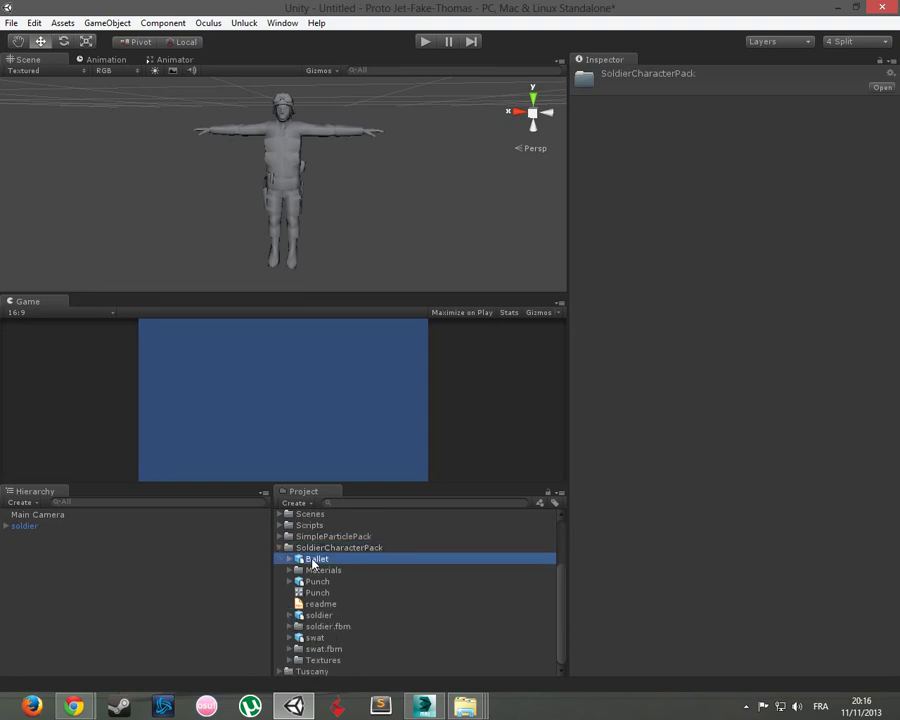
left_click(719, 121)
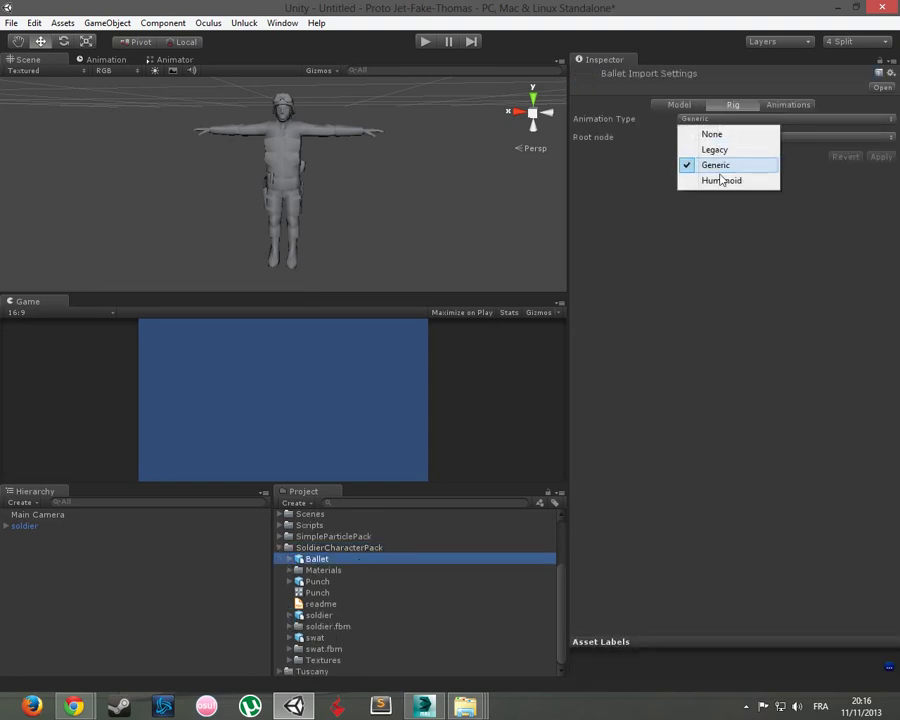
left_click(723, 179)
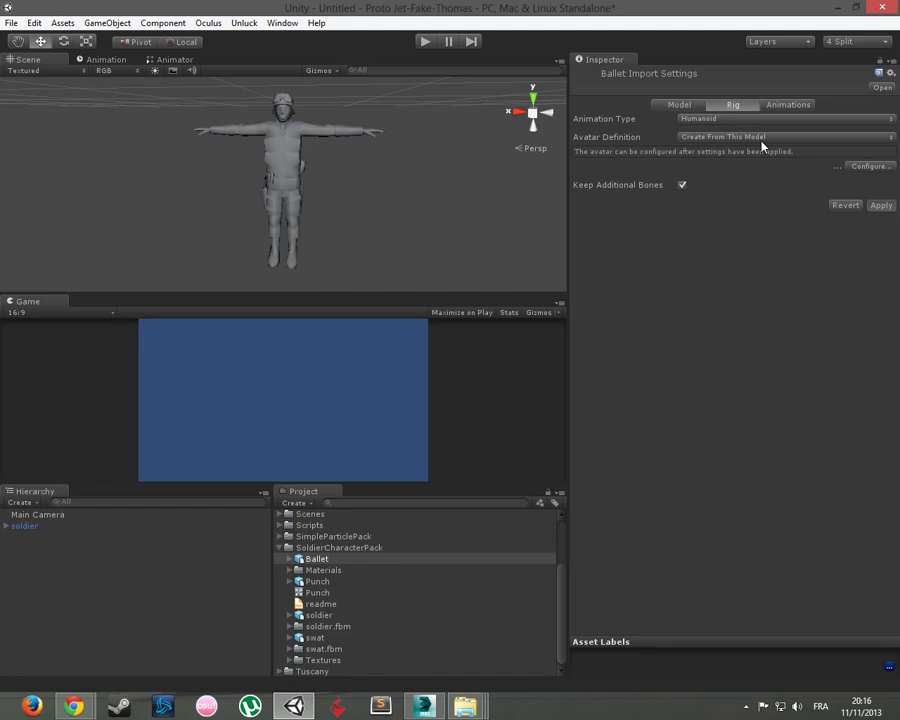
left_click(797, 106)
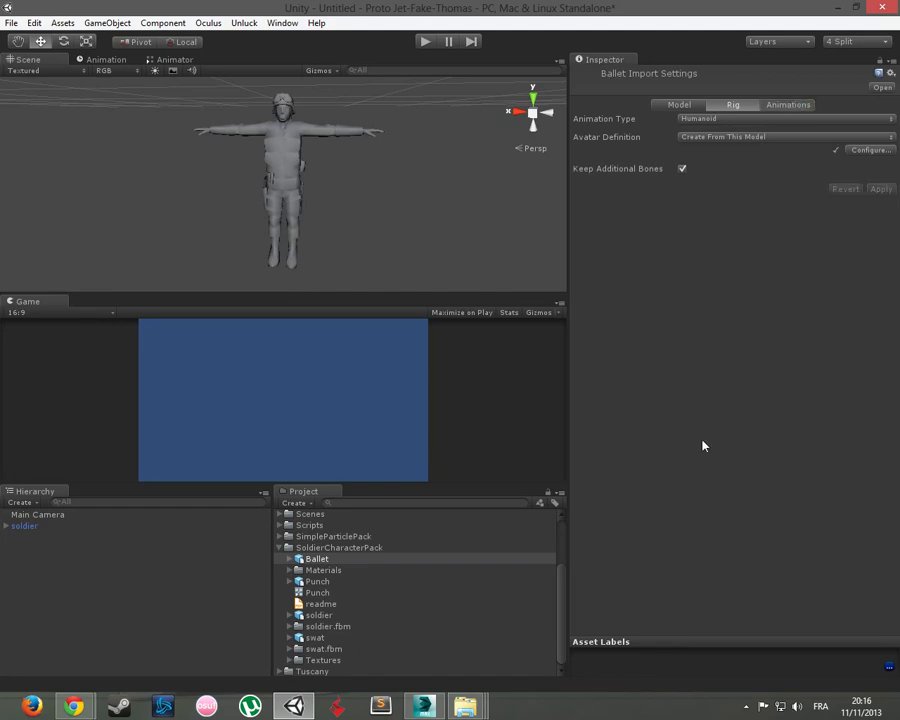
left_click(582, 355)
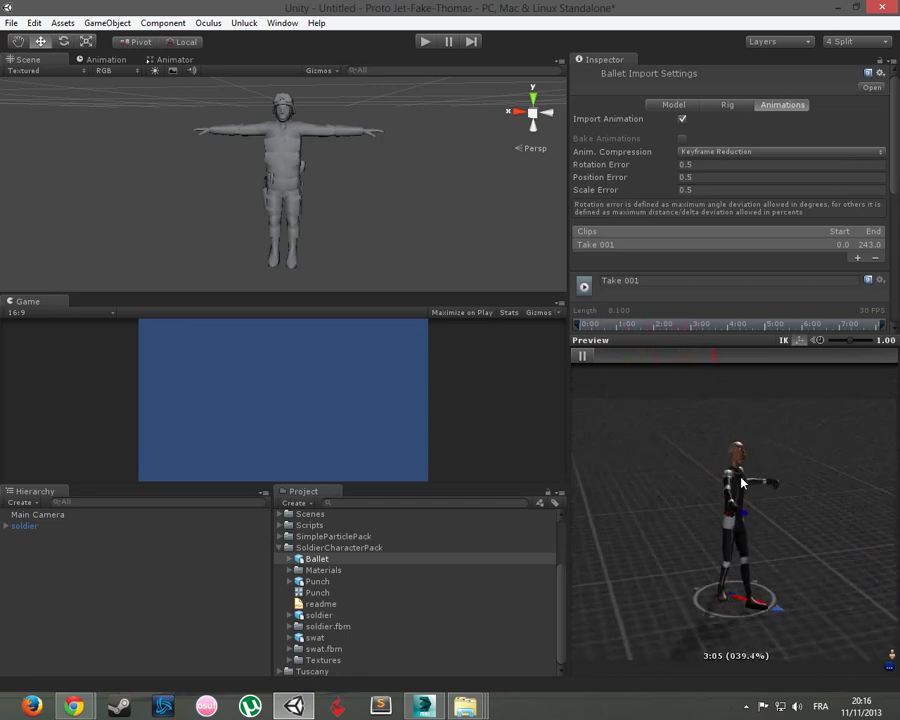
- Assign Ballet's Take 001 clip to the soldier, saving it as NewController
left_click(584, 357)
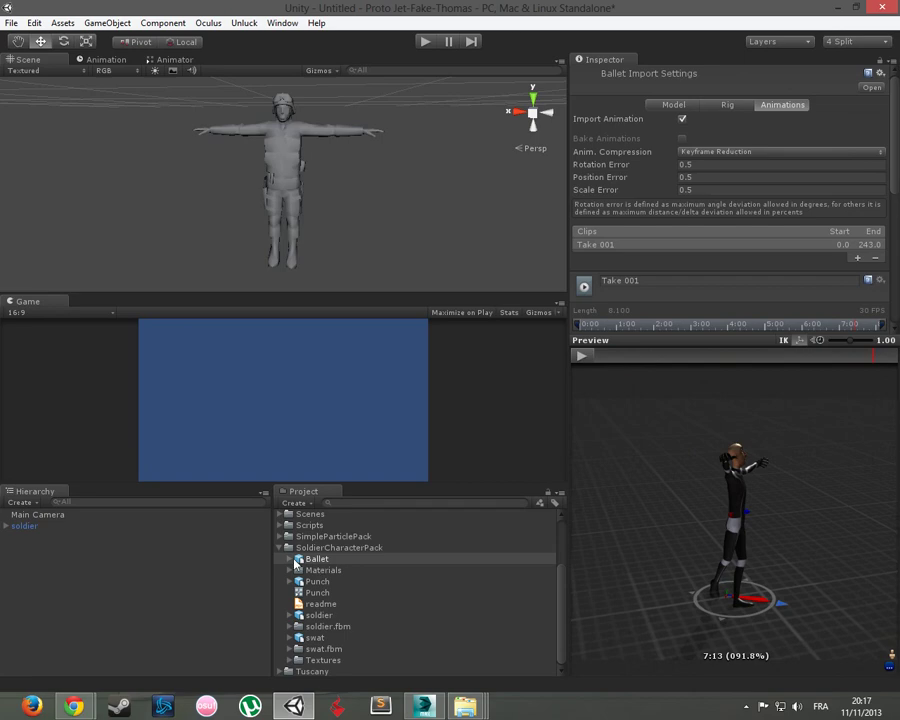
left_click(85, 526)
left_click(289, 559)
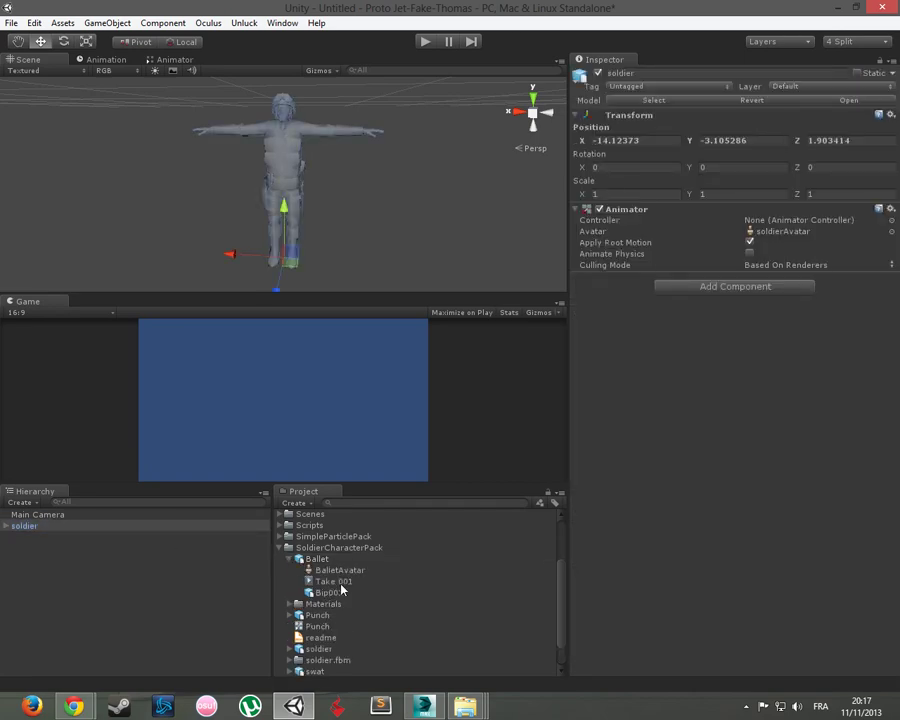
left_click_drag(341, 586, 608, 561)
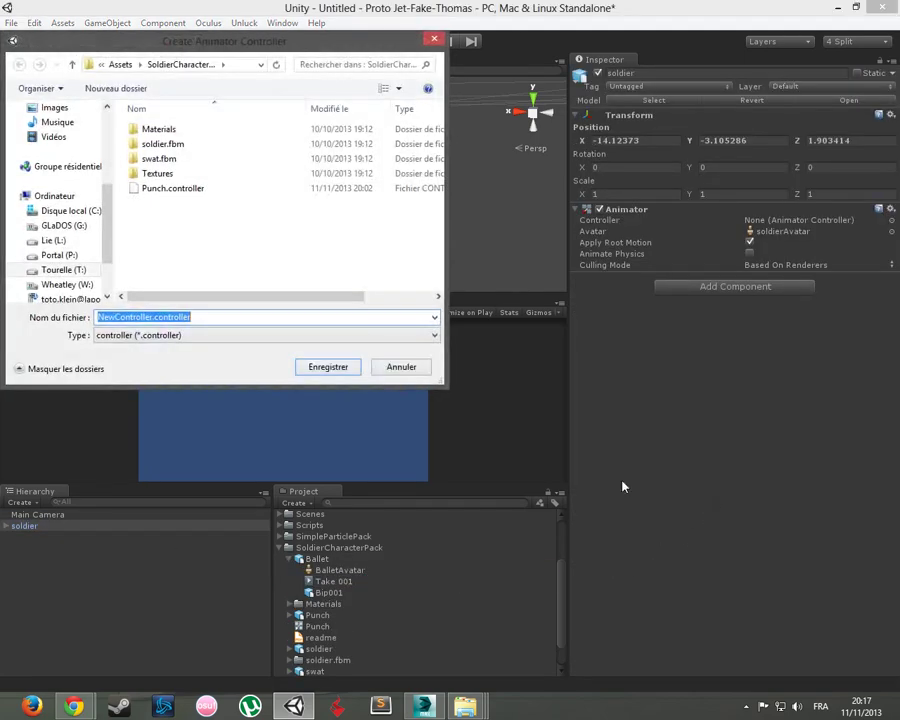
left_click(329, 370)
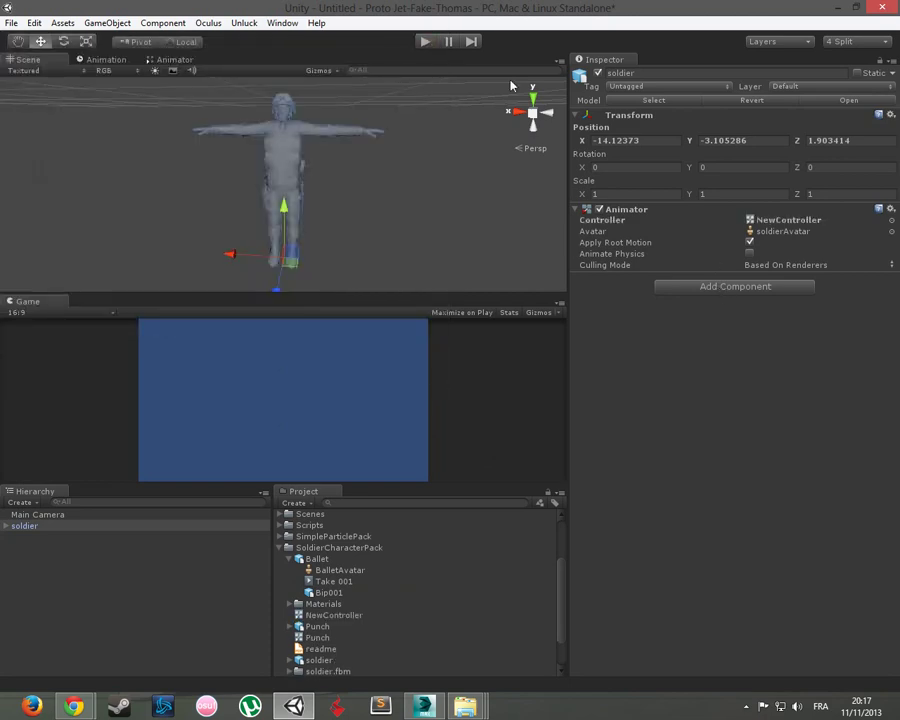
- Play the scene and move the view closer to watch the soldier dance
left_click(426, 43)
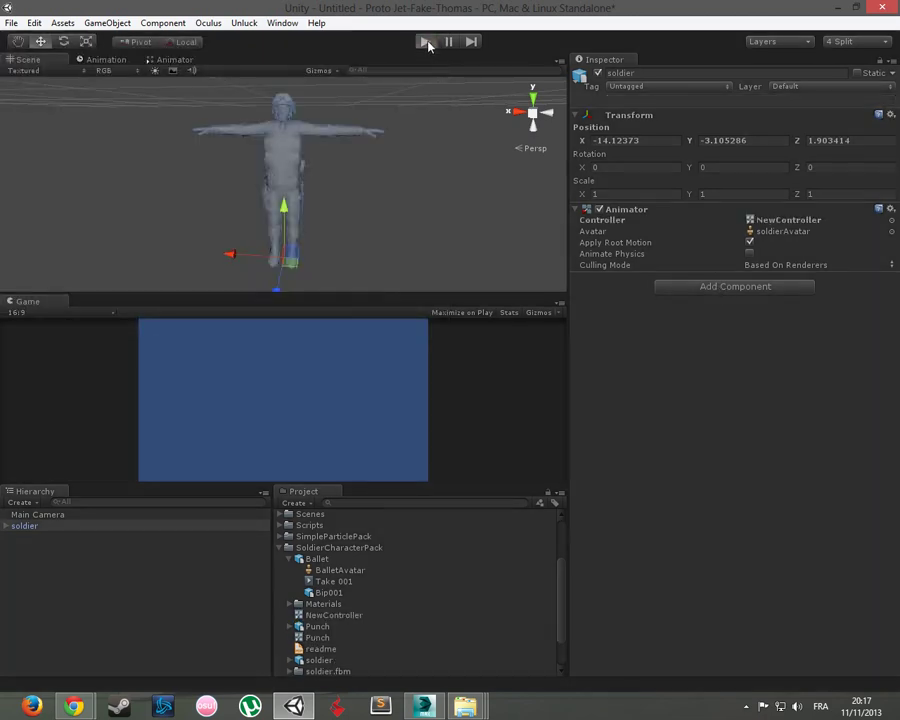
left_click(426, 43)
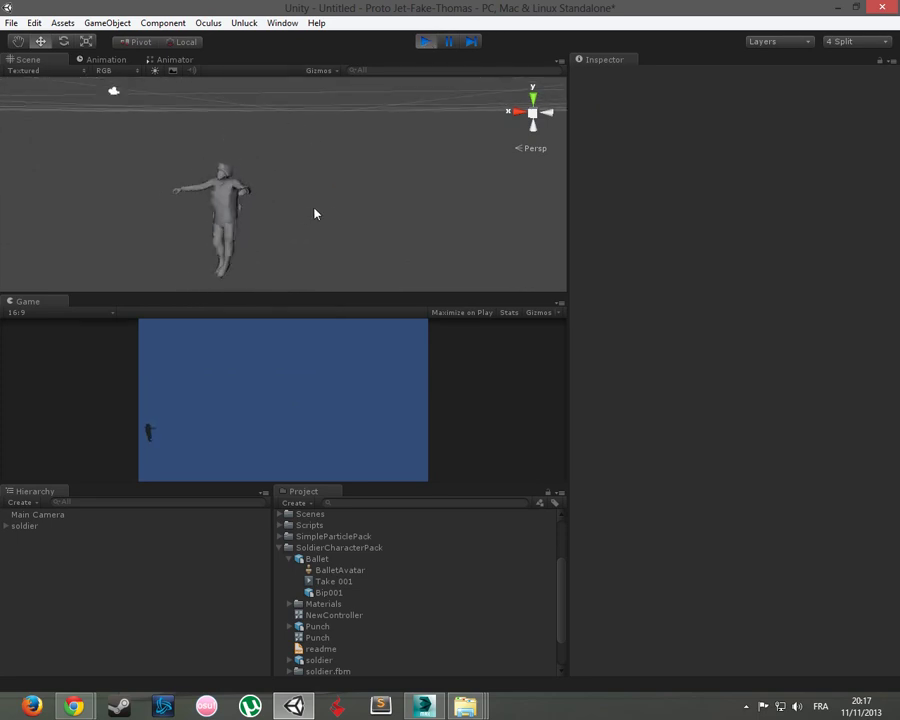
middle_click_drag(338, 209, 404, 174)
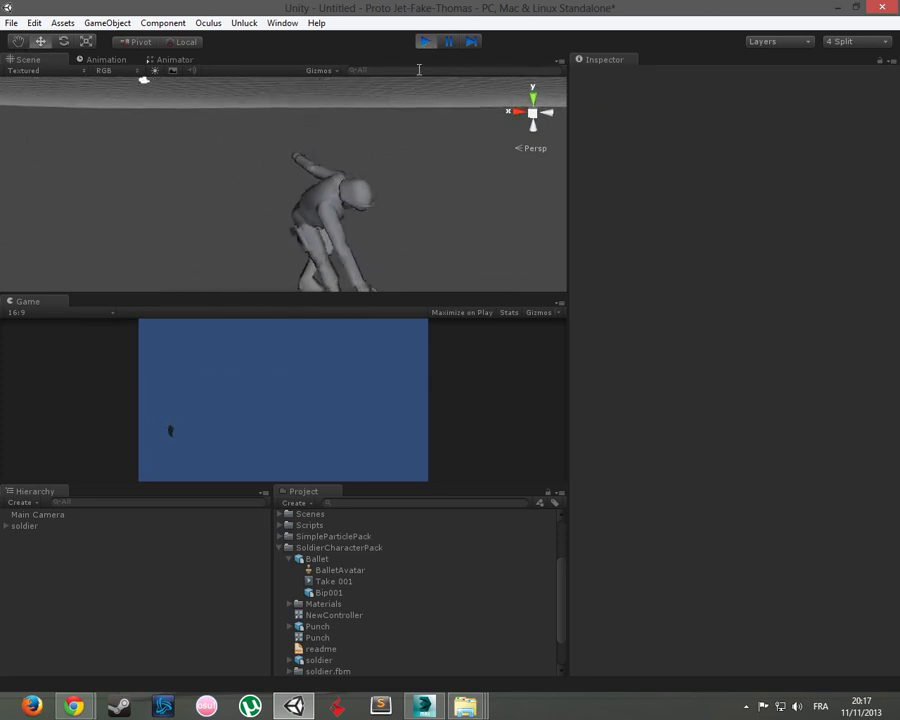